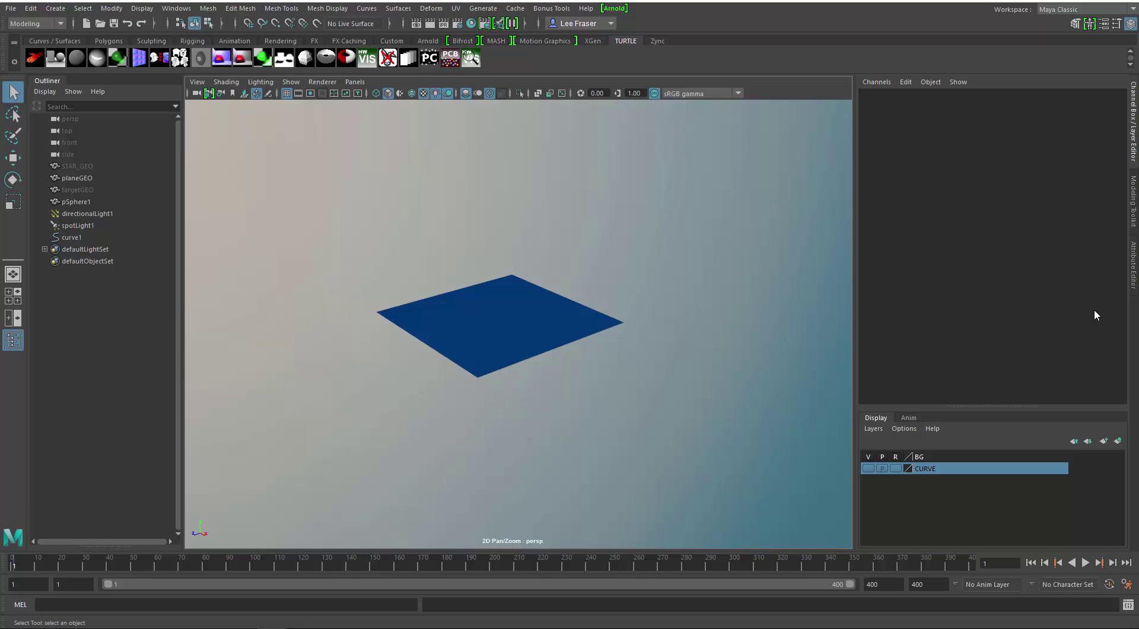
Step: Create a MASH network from the blue plane planeGEO
click(567, 337)
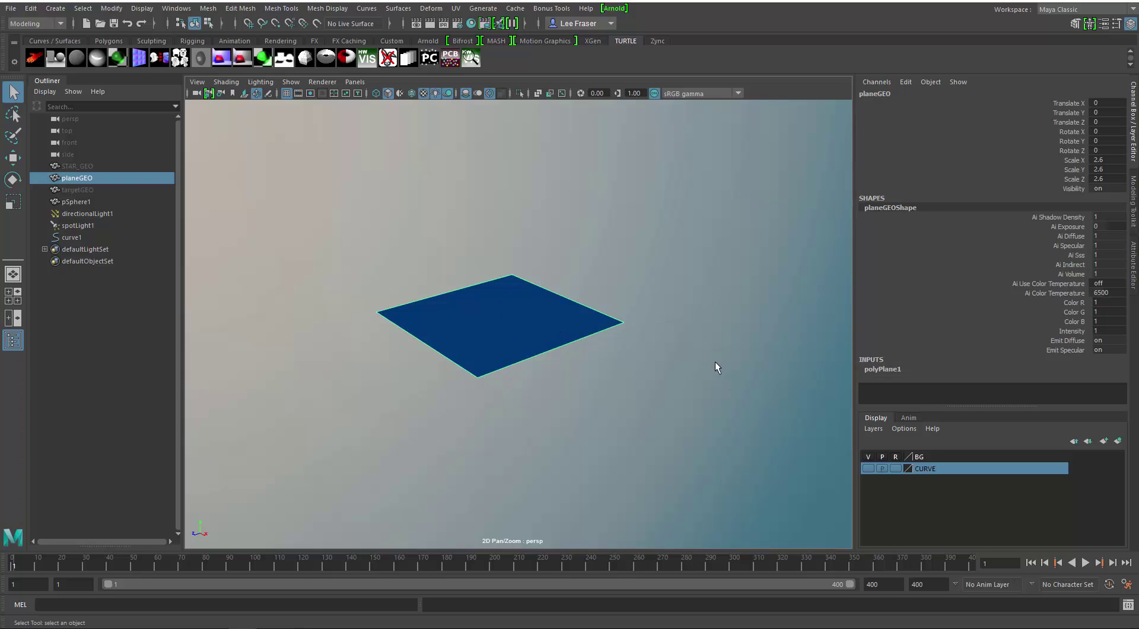
alt+right_drag(713, 364, 650, 351)
alt+middle_drag(716, 327, 695, 348)
key(space)
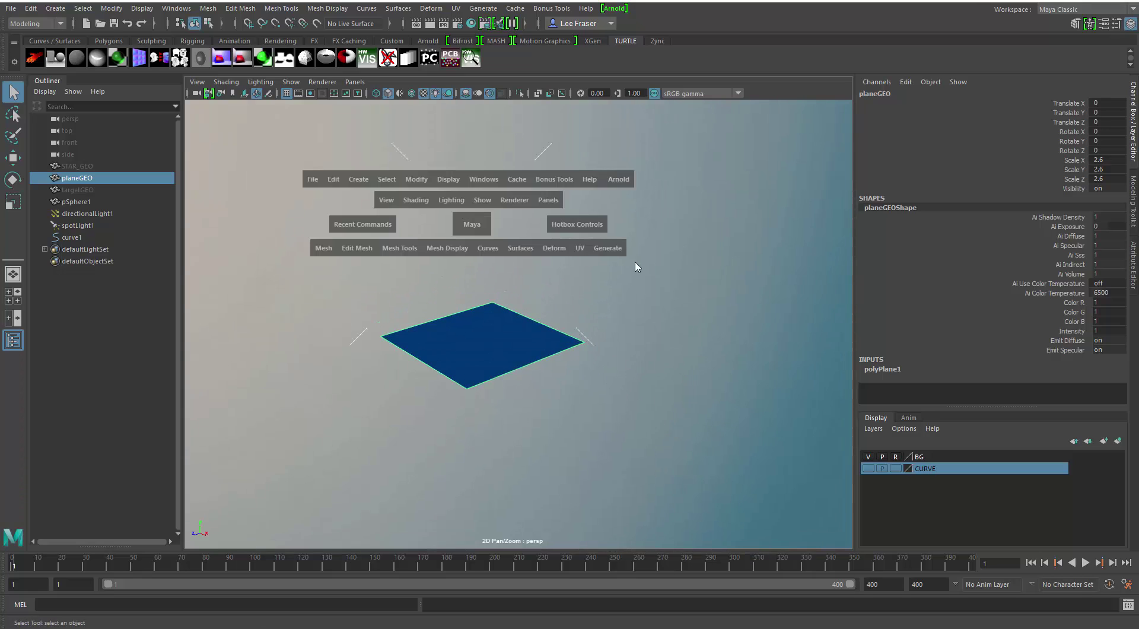
key(F5)
key(space)
click(659, 247)
click(723, 267)
drag(618, 399, 496, 287)
Step: Set the MASH1 distribution to 9 points with a linear Distance X of 0
key(ctrl+a)
click(942, 103)
drag(1016, 220, 1006, 222)
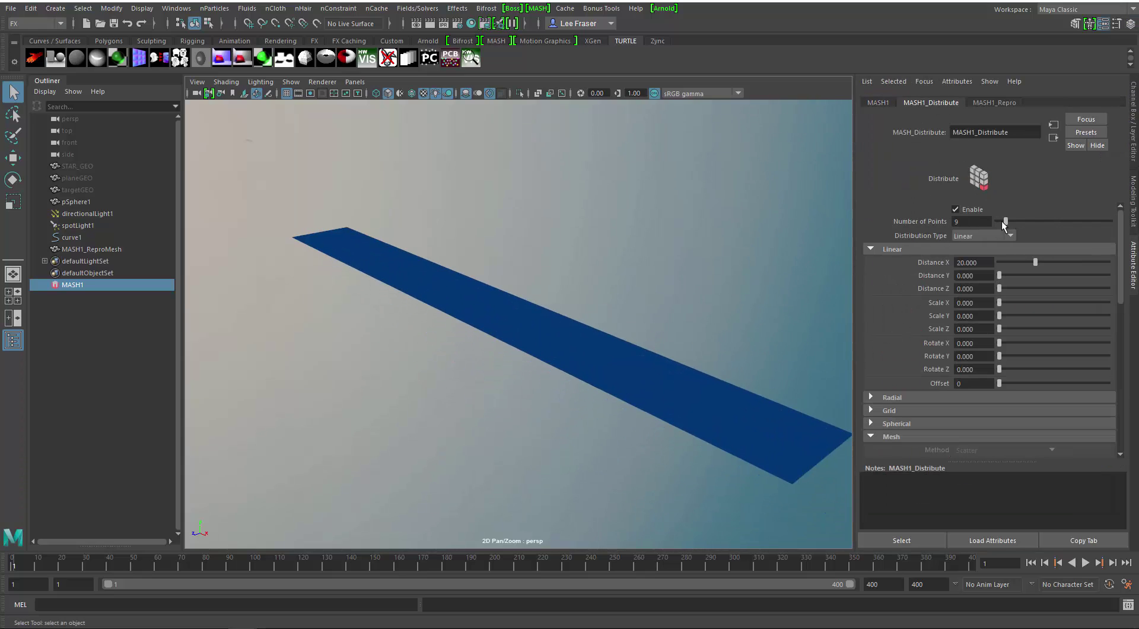
drag(1011, 262, 931, 264)
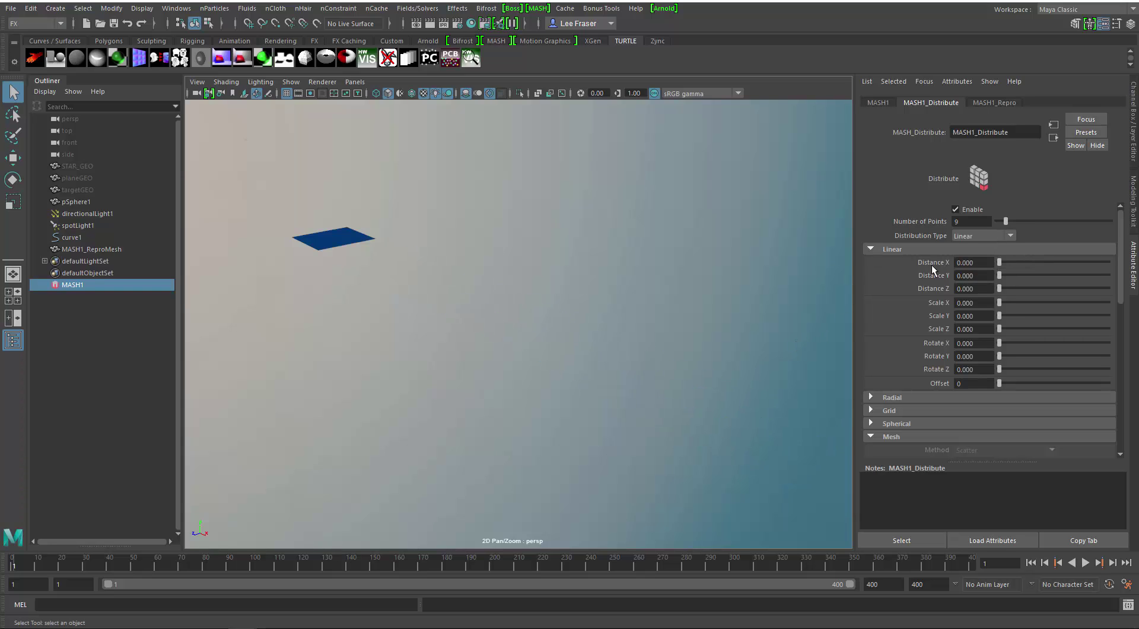
Step: Add a Signal node to the MASH1 network
alt+middle_drag(443, 266, 671, 328)
alt+drag(664, 333, 661, 351)
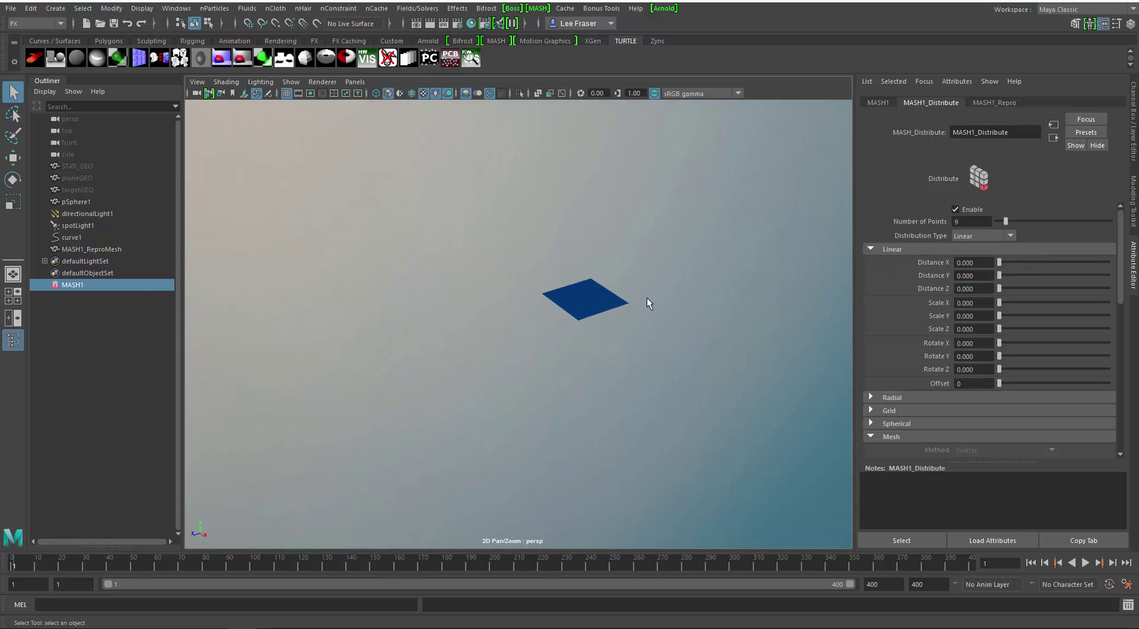
alt+middle_drag(642, 301, 612, 322)
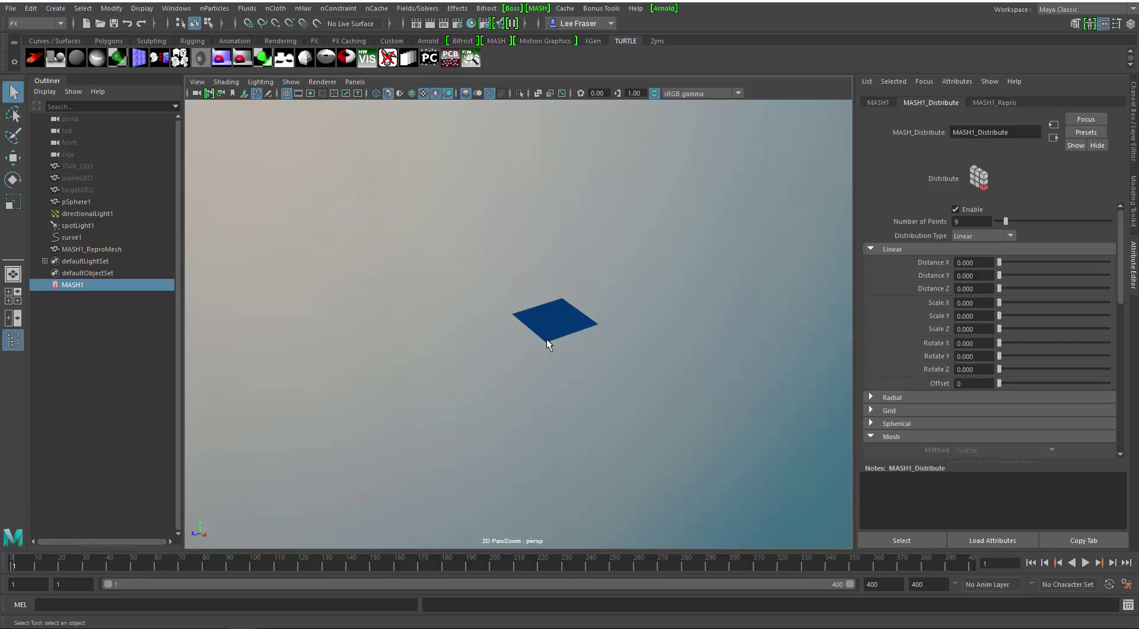
drag(704, 385, 693, 368)
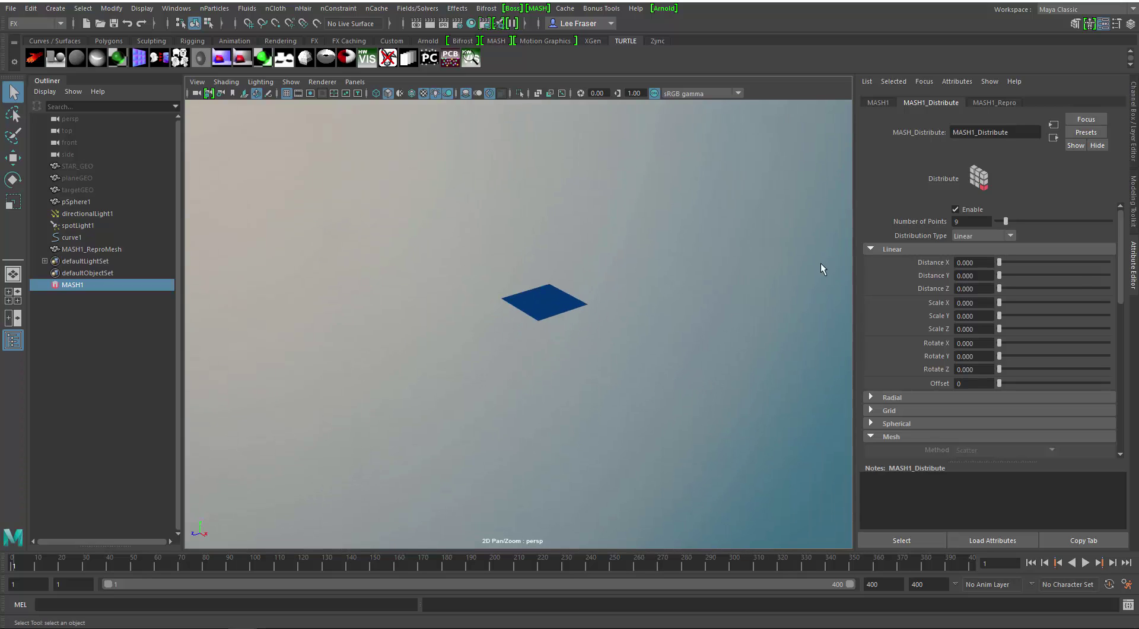
click(877, 104)
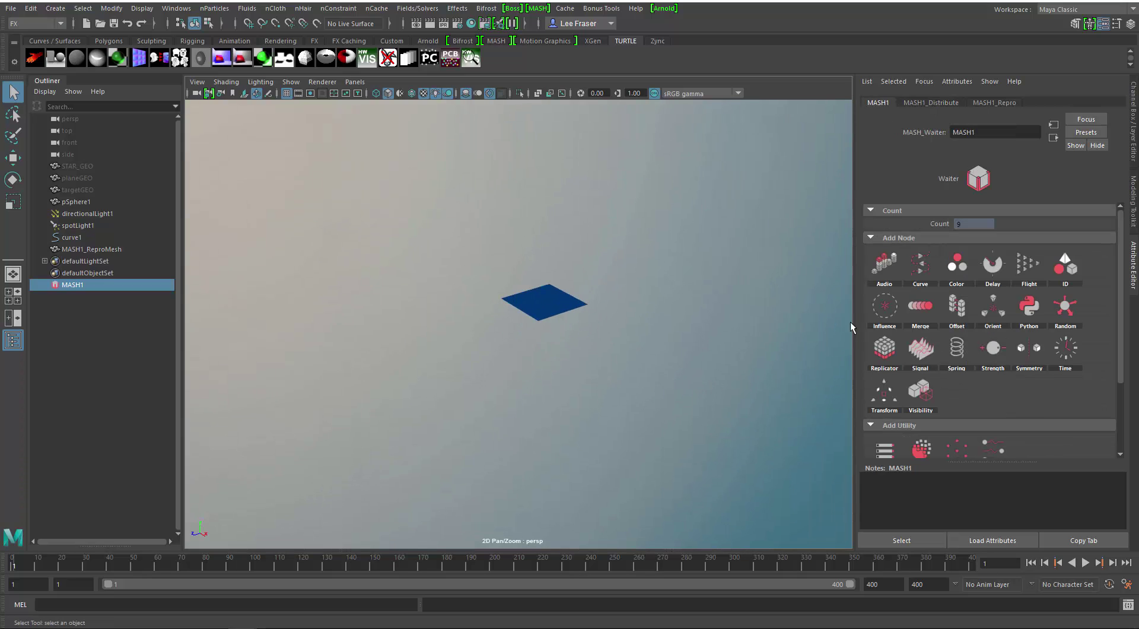
click(921, 348)
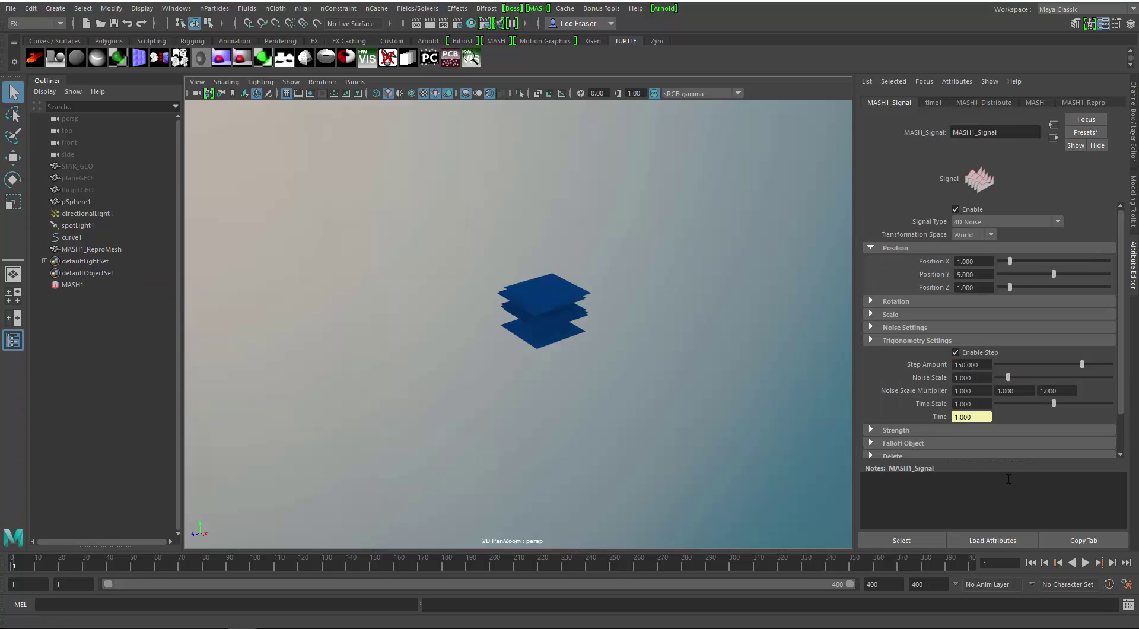
Step: Change the signal type to Trigonometry and, during playback, set Time Scale to 0.526, Noise Scale to 1.579 and Step Amount to 122.105
click(1006, 221)
click(1018, 254)
key(alt+v)
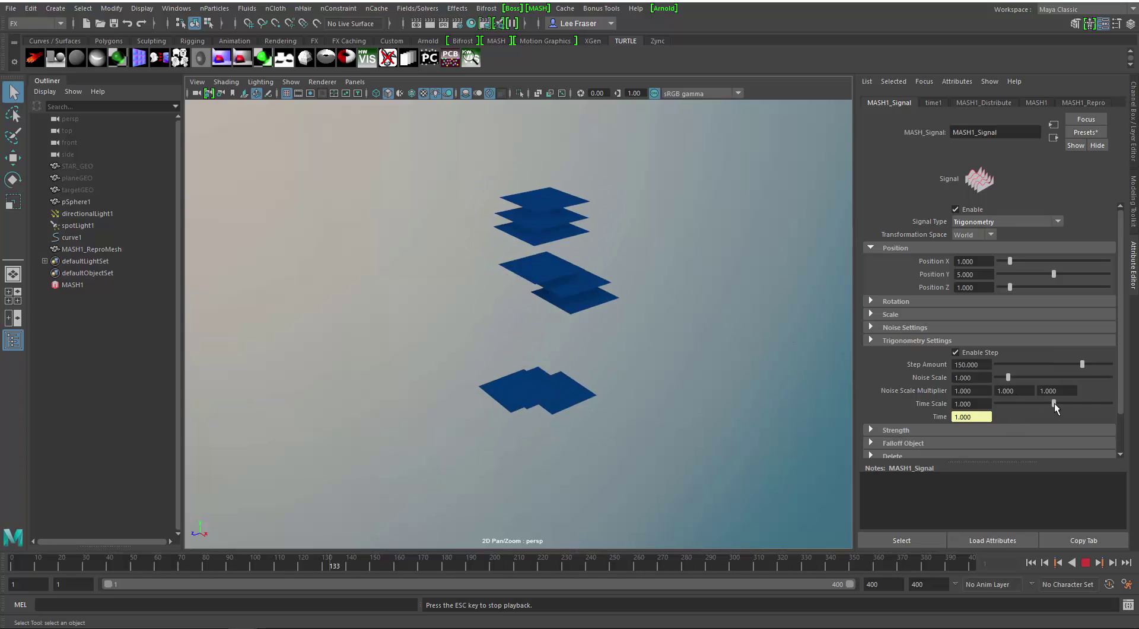
drag(1054, 403, 1065, 365)
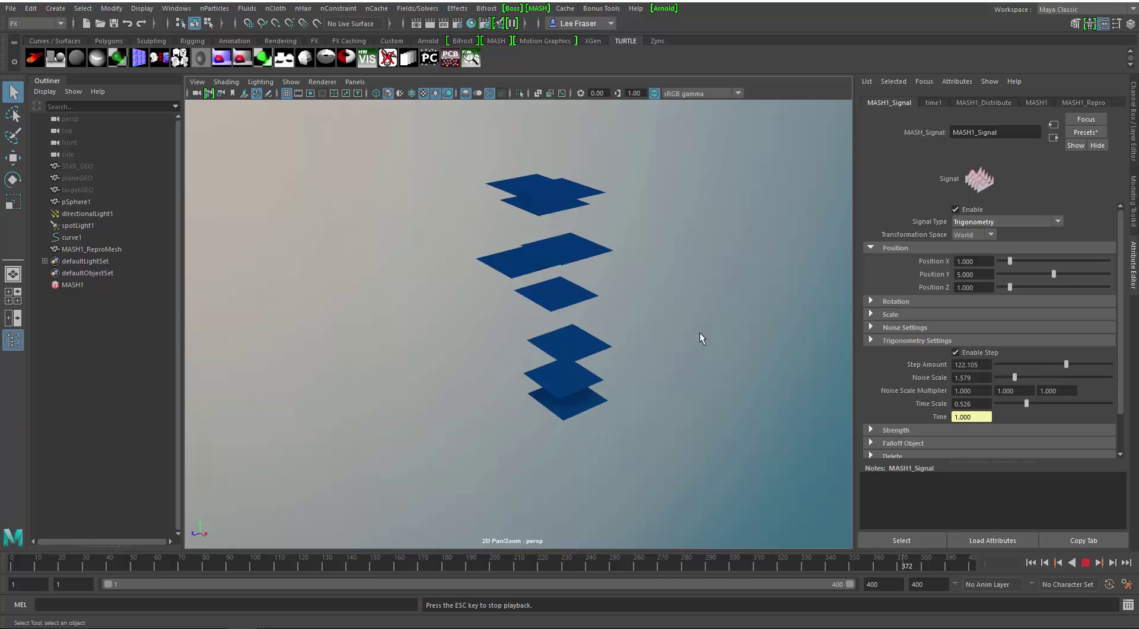
Step: Increase the MASH1 distribution to 31 points, trying out the linear distances and returning them to 0
click(993, 103)
drag(1022, 220, 1032, 222)
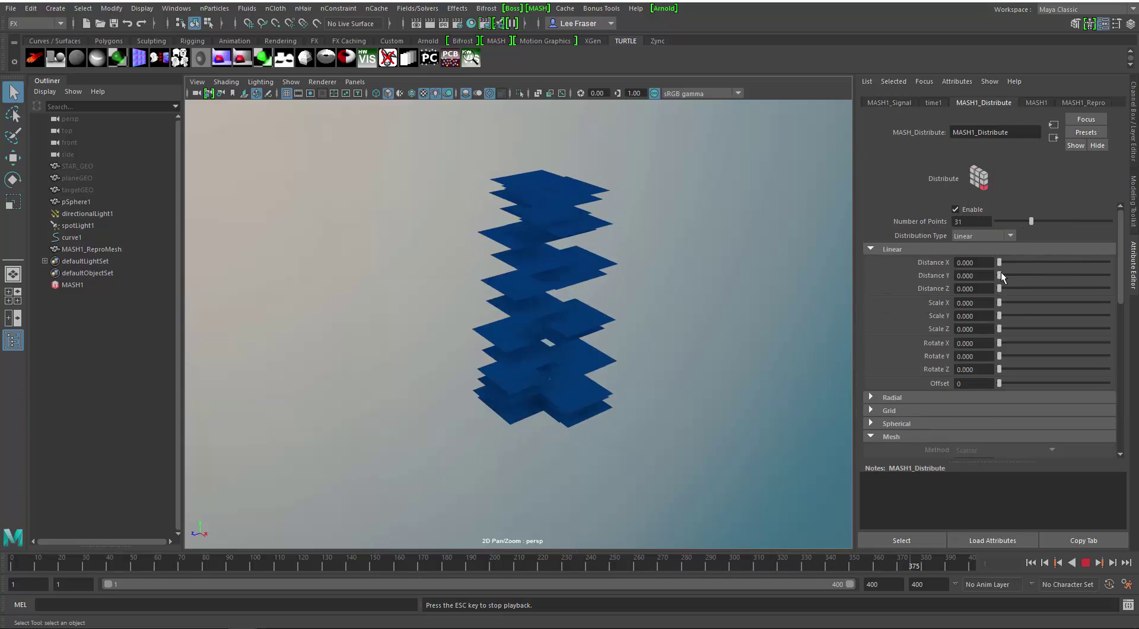
drag(1000, 275, 1018, 275)
mouse_move(999, 262)
mouse_down()
mouse_move(1033, 264)
mouse_move(1030, 288)
mouse_move(999, 288)
mouse_move(999, 275)
mouse_up()
drag(1032, 262, 999, 262)
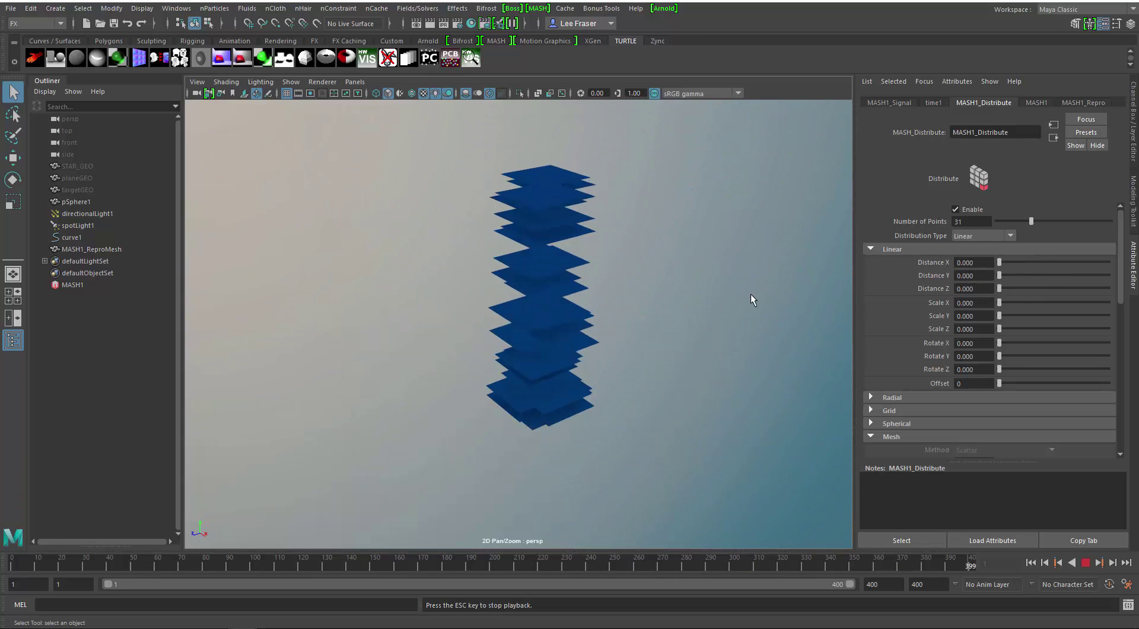
Step: Set the Signal node's Position X to 4.505, Position Z to 4.396 and Step Amount to 107.368, and stop playback
click(887, 103)
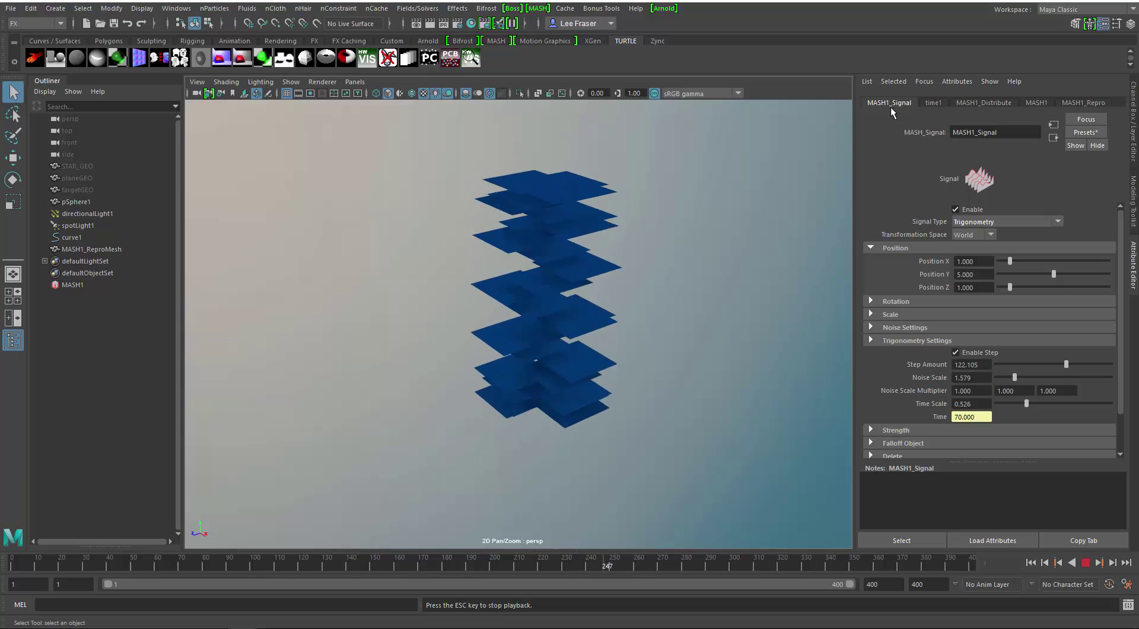
drag(1010, 261, 1029, 262)
click(1046, 287)
click(1047, 259)
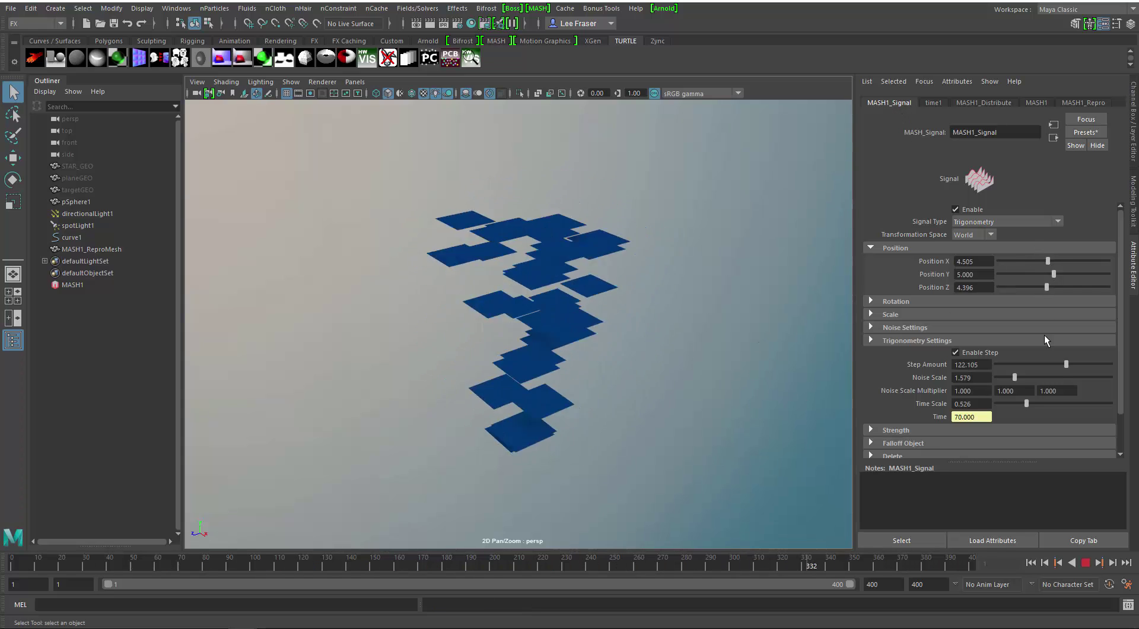
click(1059, 364)
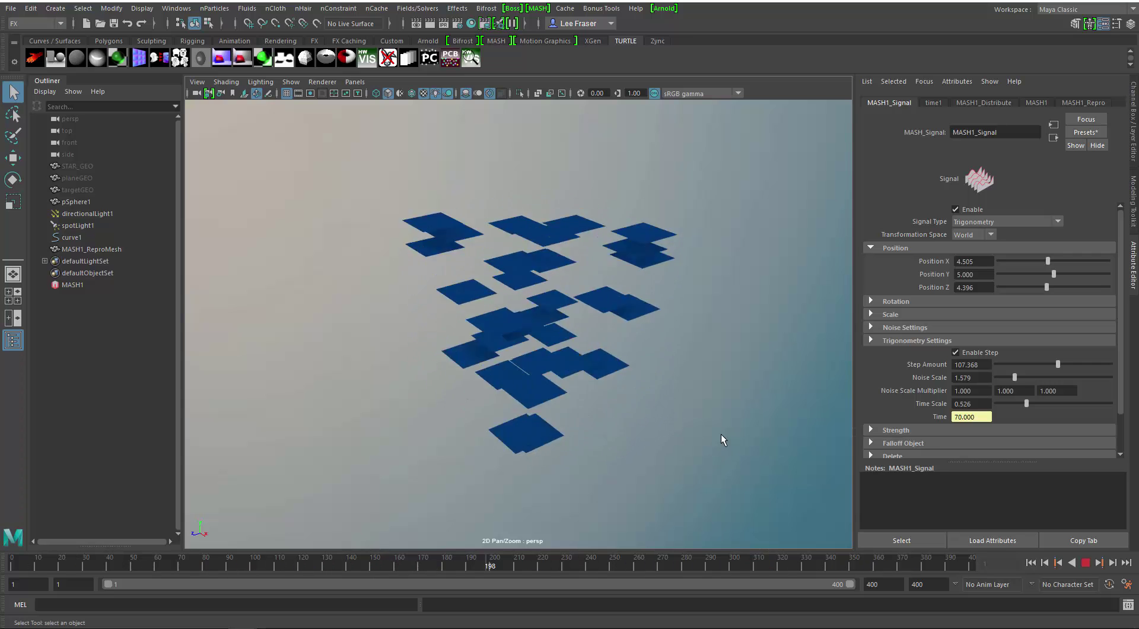
click(1085, 562)
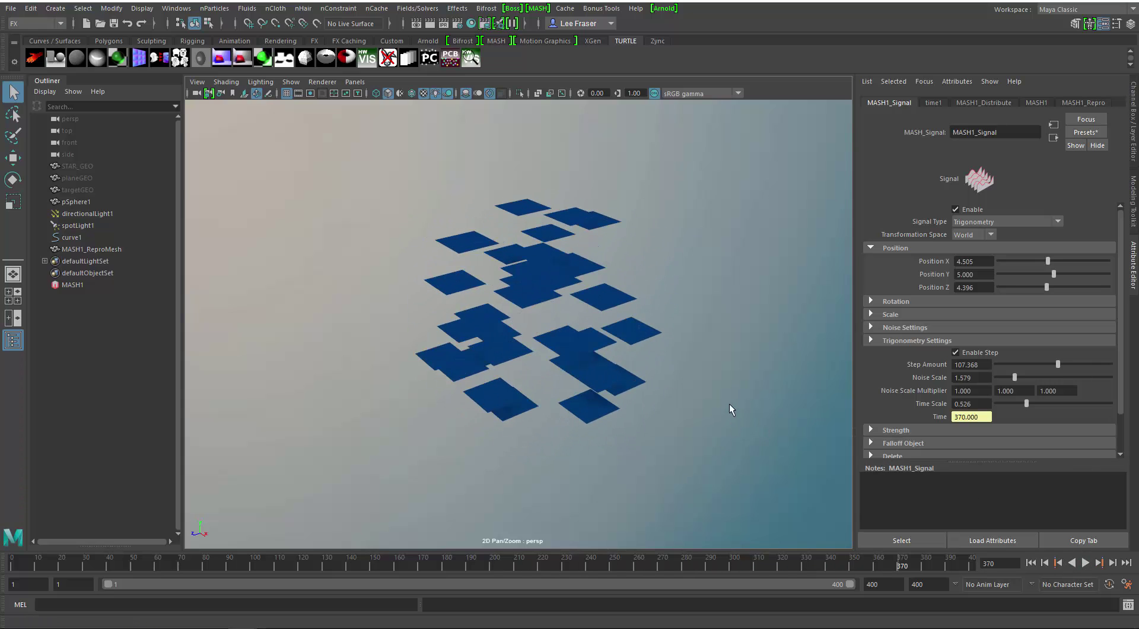
Step: Turn on the visibility of the CURVE display layer
alt+right_drag(673, 394, 359, 351)
key(ctrl+a)
click(867, 468)
alt+drag(644, 371, 706, 388)
Step: Add a Curve node to the MASH1 network and connect curve1 as its input curve
click(73, 285)
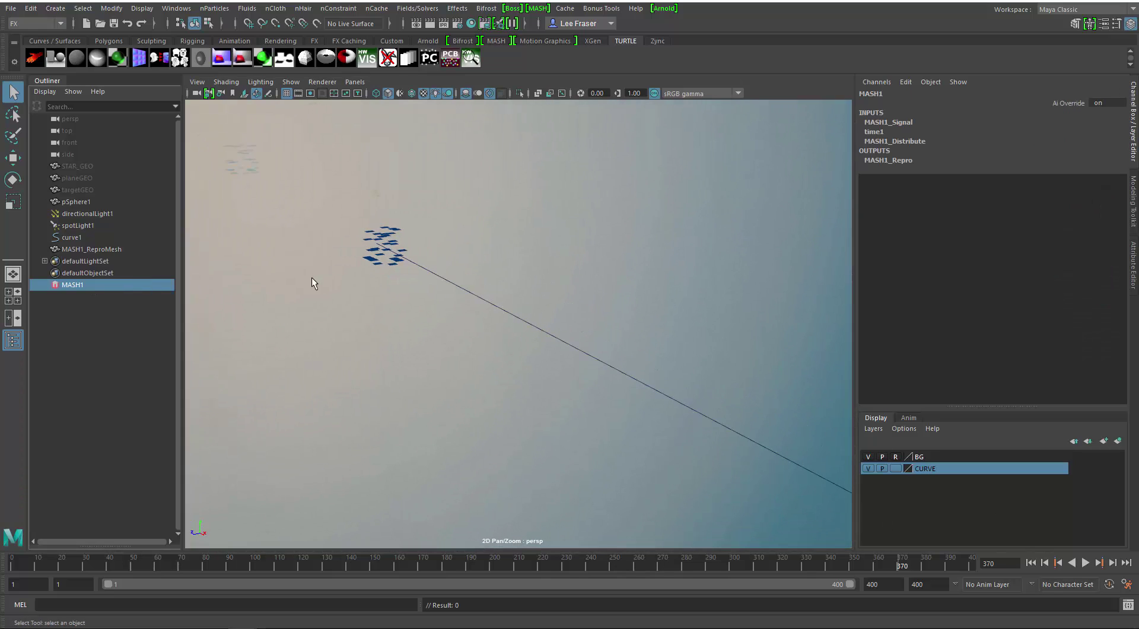
key(ctrl+a)
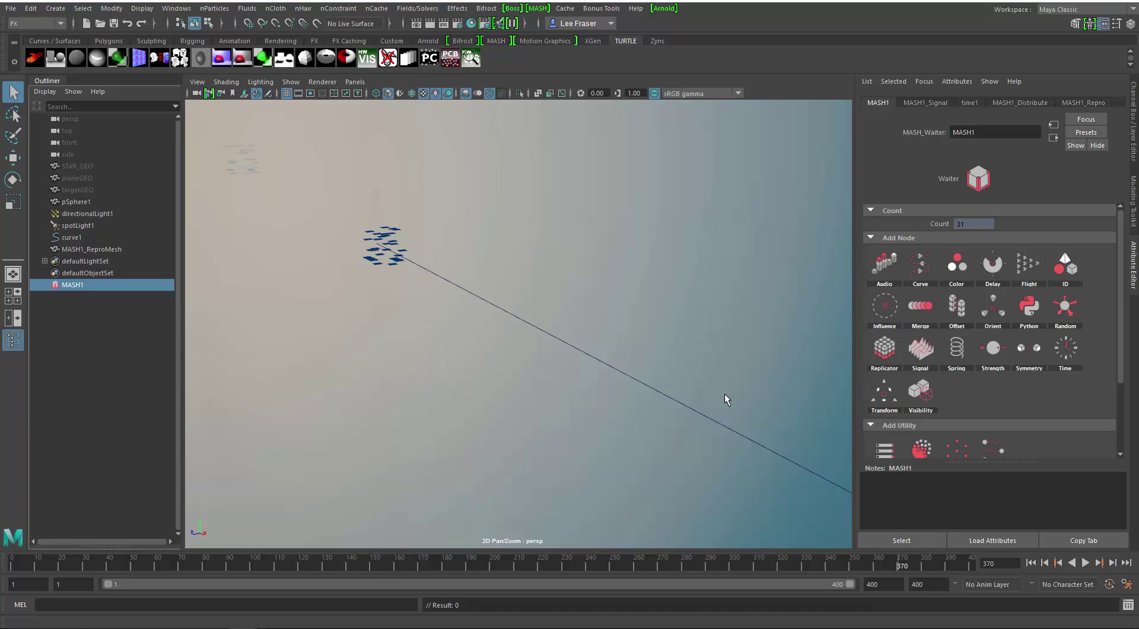
click(920, 264)
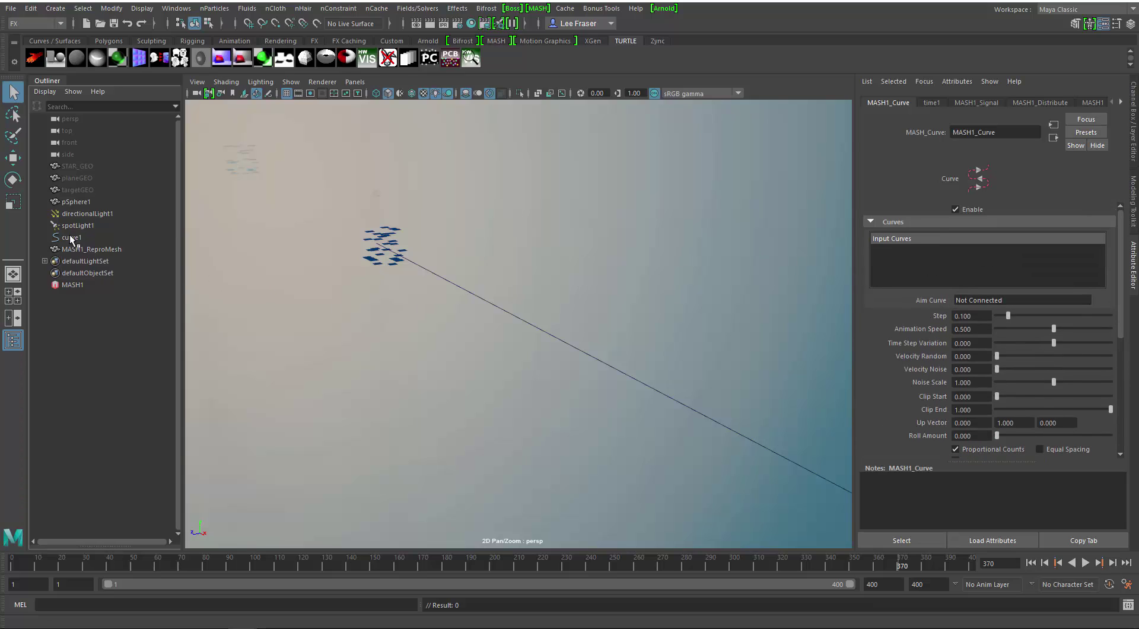
drag(70, 237, 906, 264)
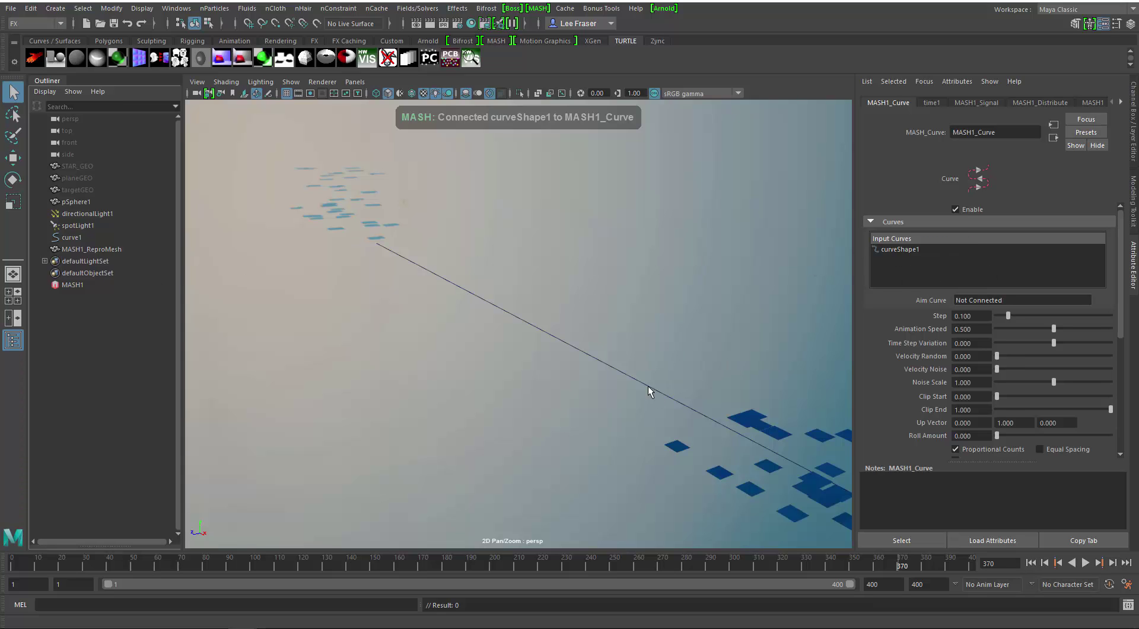
Step: Scrub through the timeline to check how the planes travel along the curve
alt+middle_drag(663, 358, 643, 348)
alt+drag(682, 359, 659, 339)
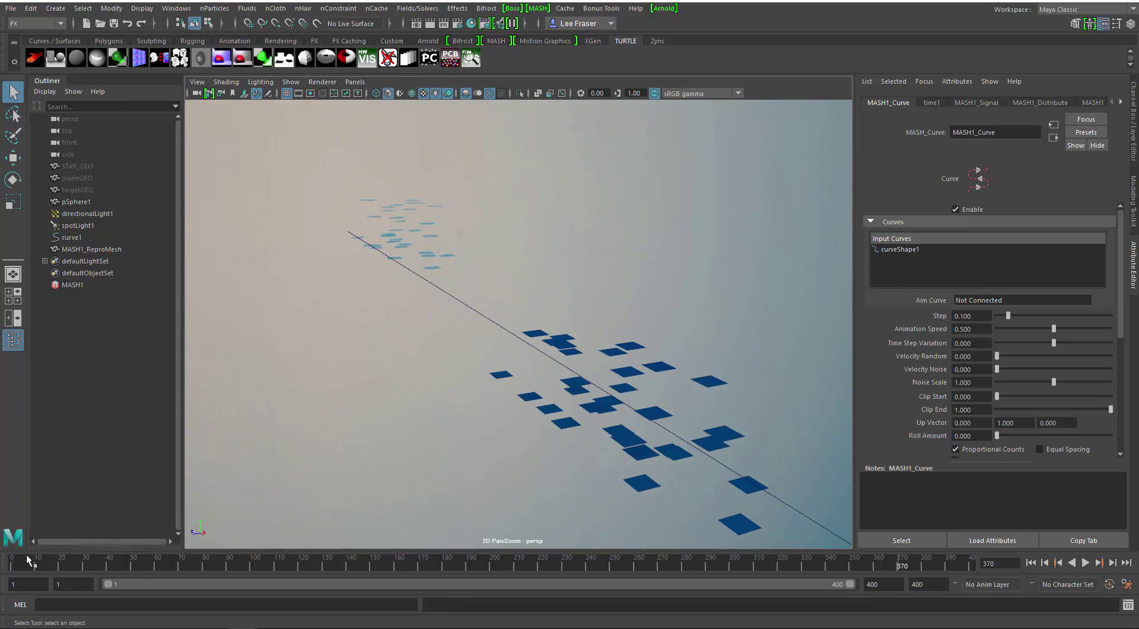
mouse_move(29, 562)
mouse_down()
mouse_move(152, 546)
mouse_move(805, 539)
mouse_move(1019, 550)
mouse_move(566, 553)
mouse_move(585, 525)
mouse_up()
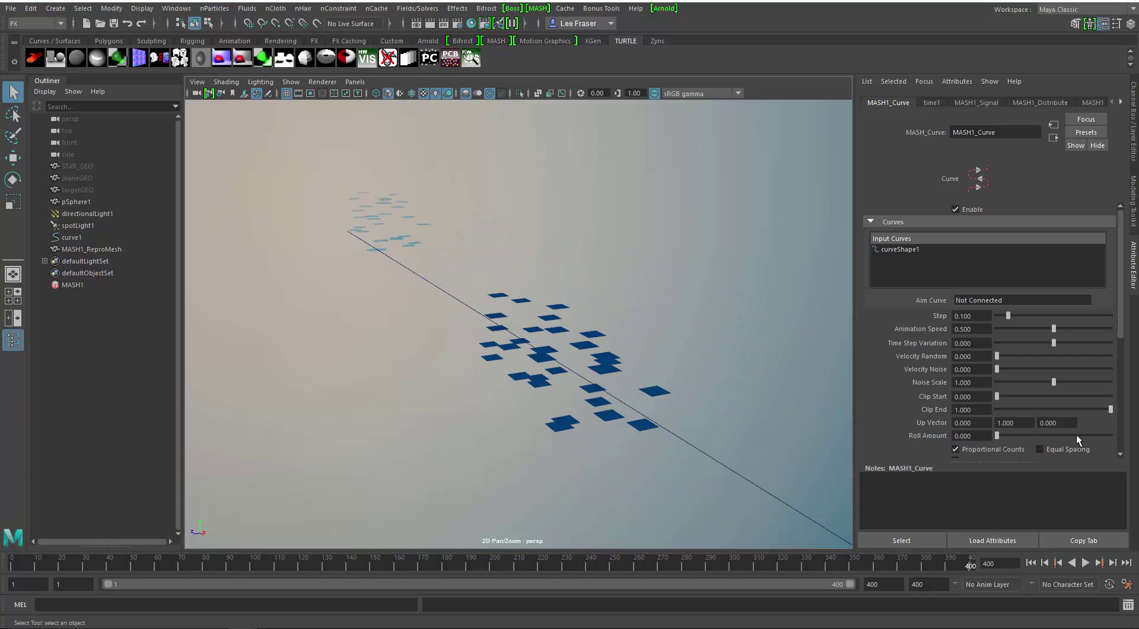
Step: Set the Curve node's Animation Speed to 1 and play back the planes' motion along the curve from near the start
drag(1054, 328, 1121, 323)
scroll(1104, 332, down, 3)
key(alt+v)
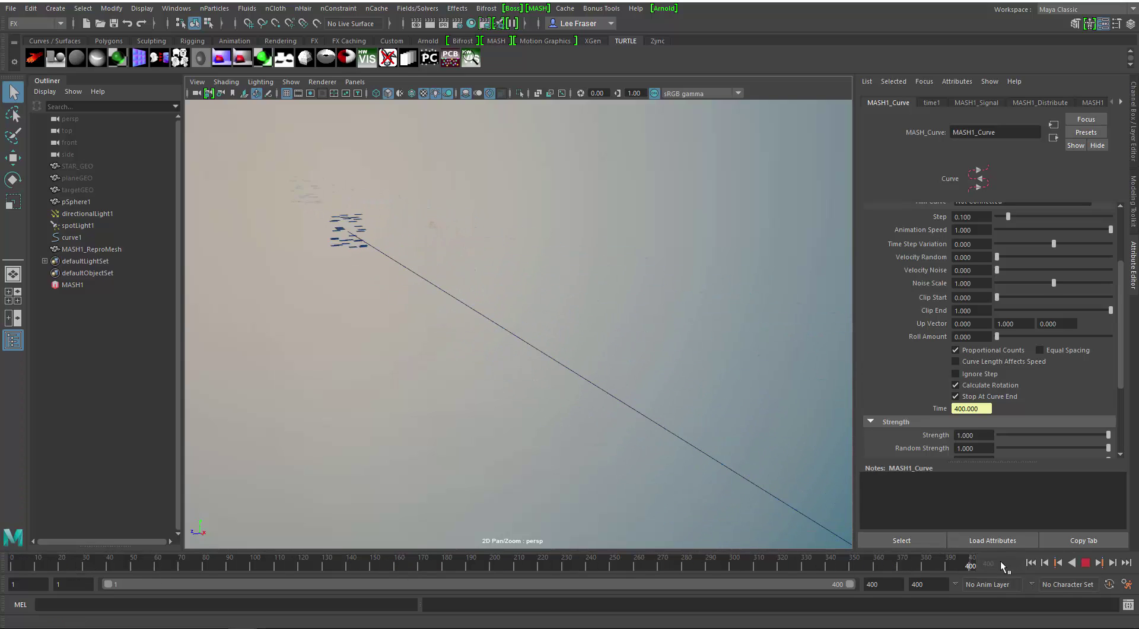
click(22, 563)
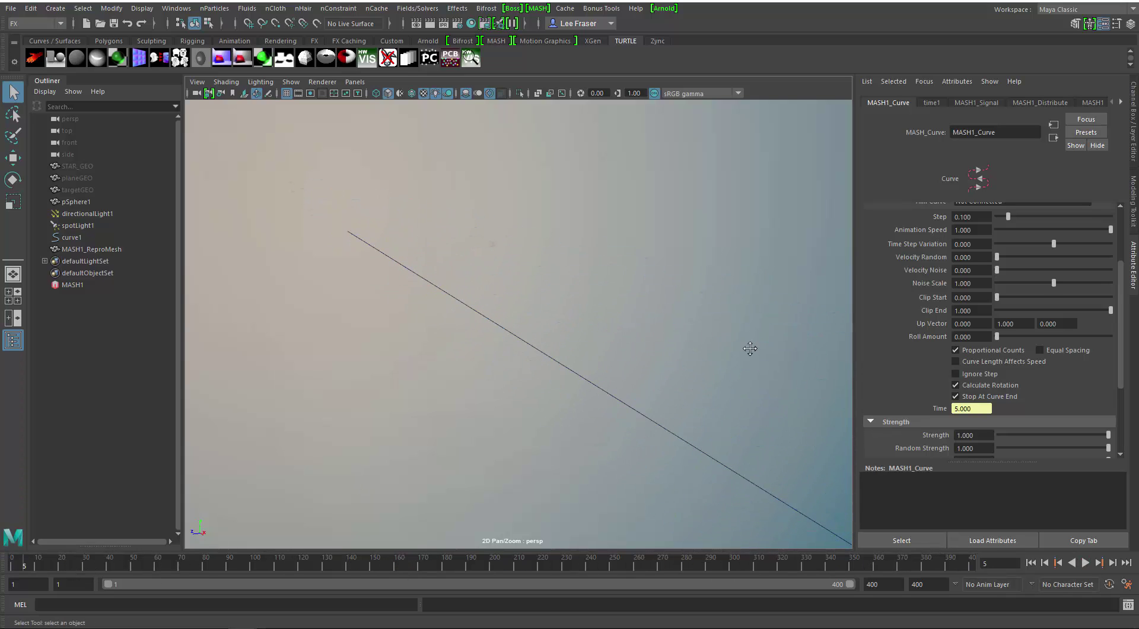
key(alt+v)
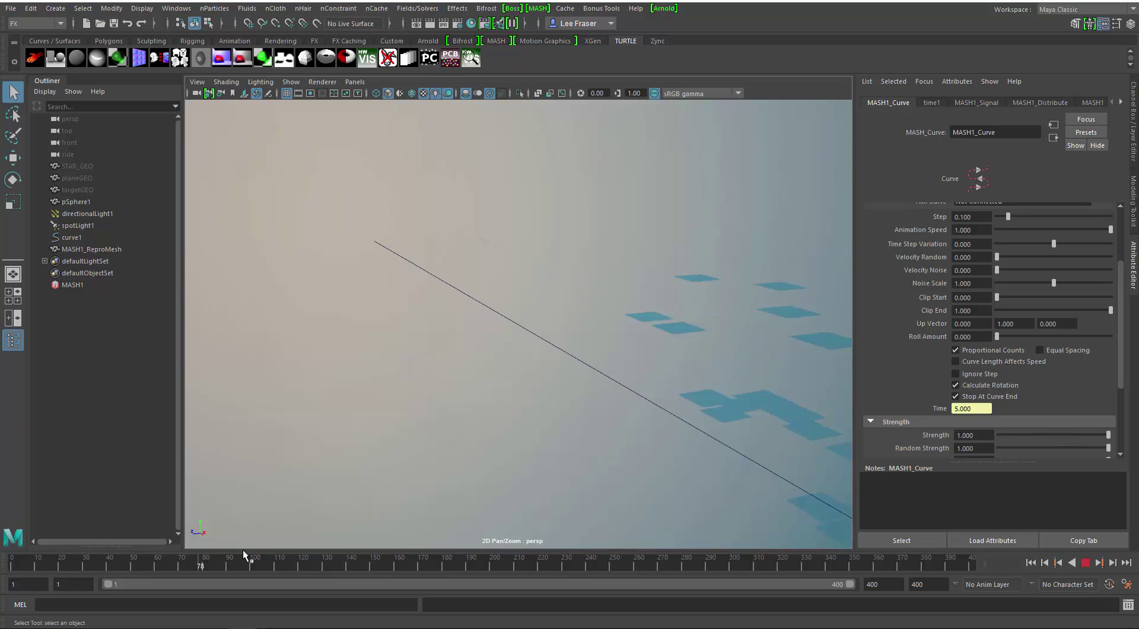
click(26, 566)
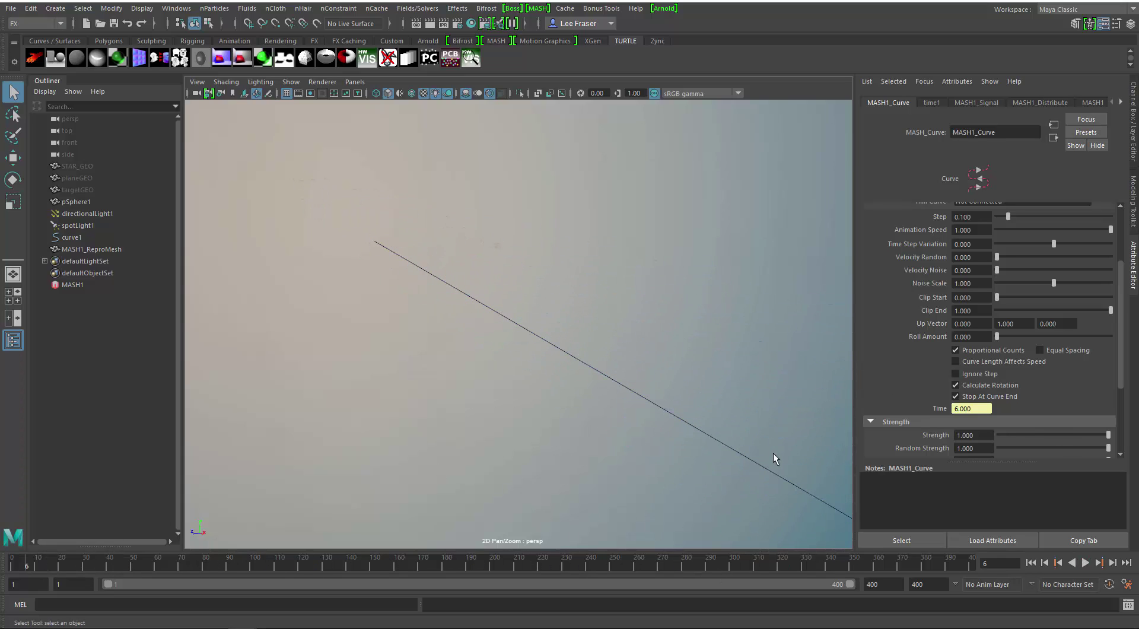
Step: Unhide the STAR_GEO object
alt+drag(317, 280, 350, 282)
key(ctrl+a)
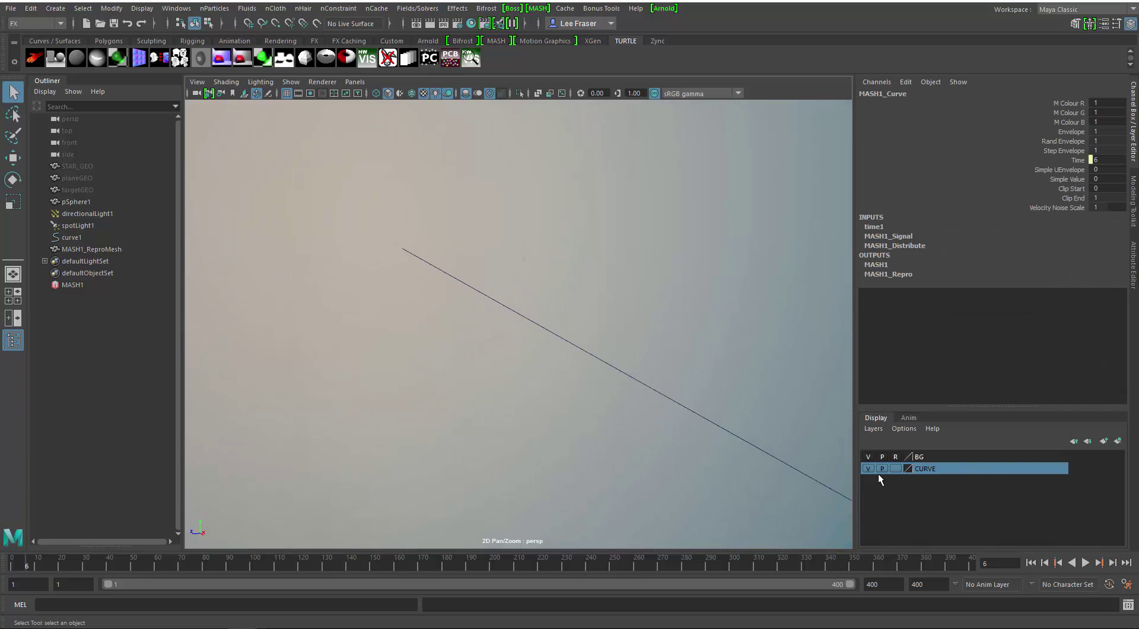
click(101, 167)
key(shift+h)
alt+middle_drag(610, 325, 649, 375)
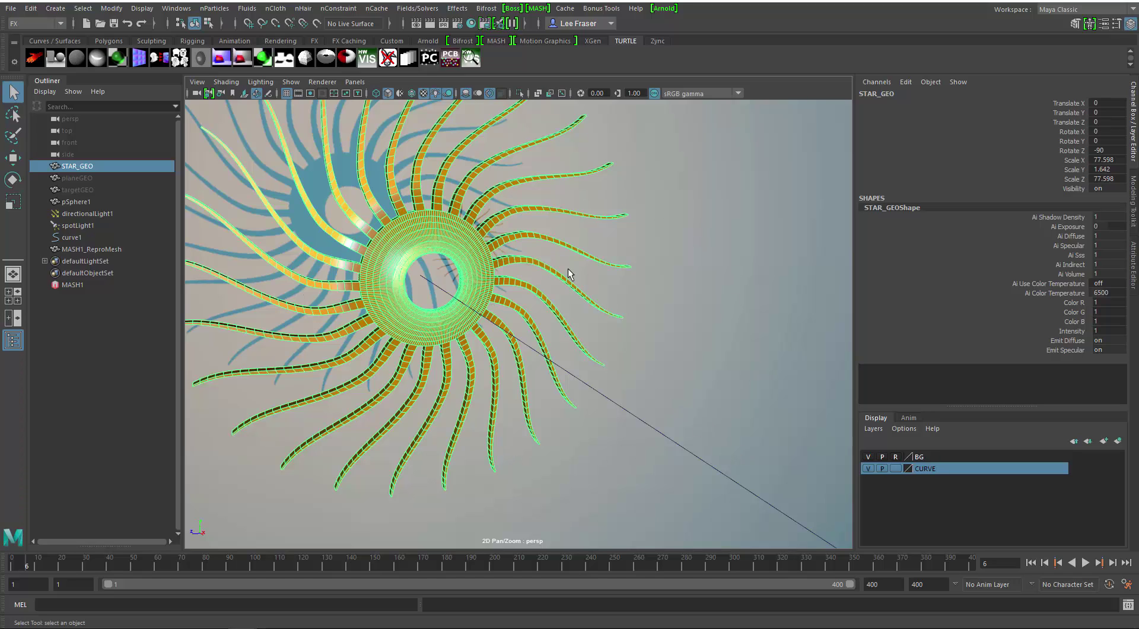
Step: Unhide the targetGEO plane and frame it in the view
click(98, 188)
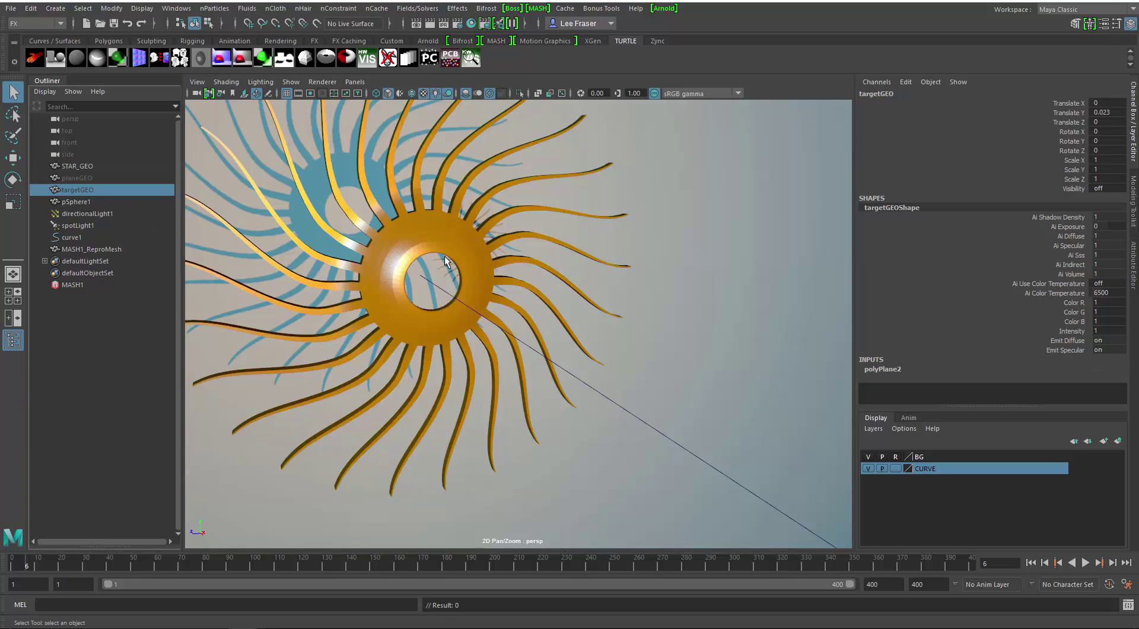
key(shift+h)
key(f)
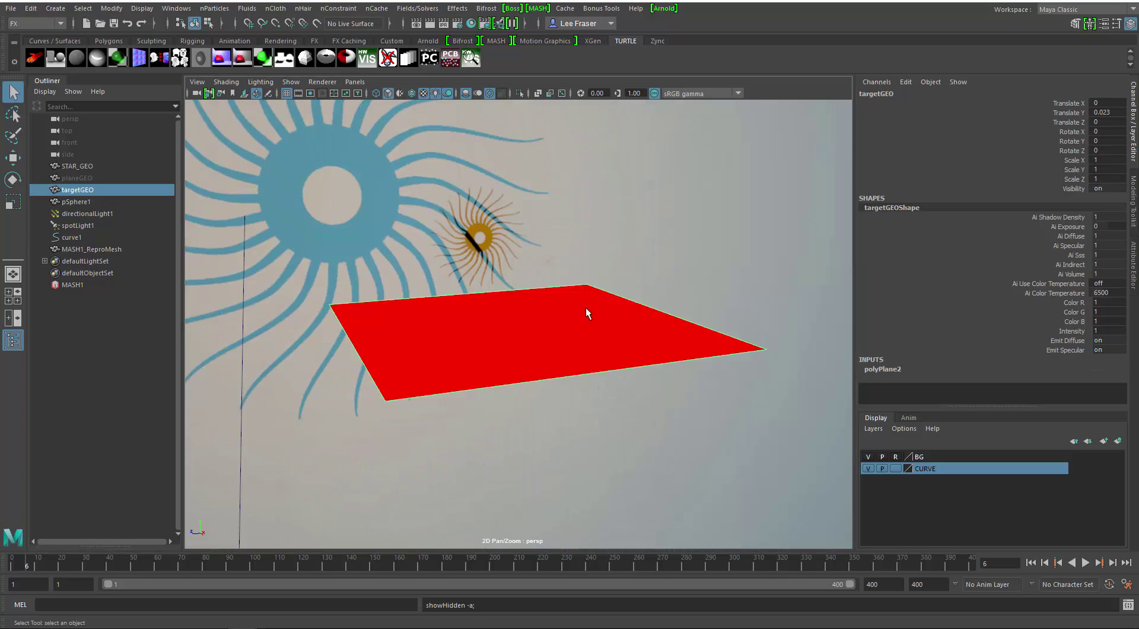
Step: Create a second MASH network from the targetGEO plane
scroll(724, 354, down, 5)
scroll(724, 355, down, 10)
key(space)
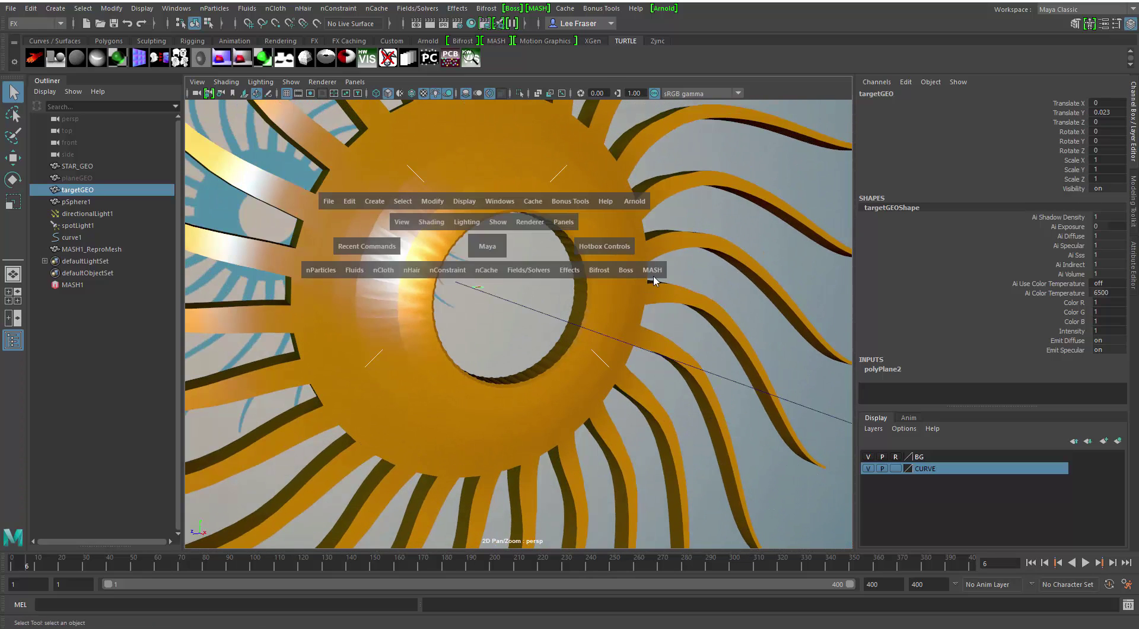
click(652, 272)
click(722, 291)
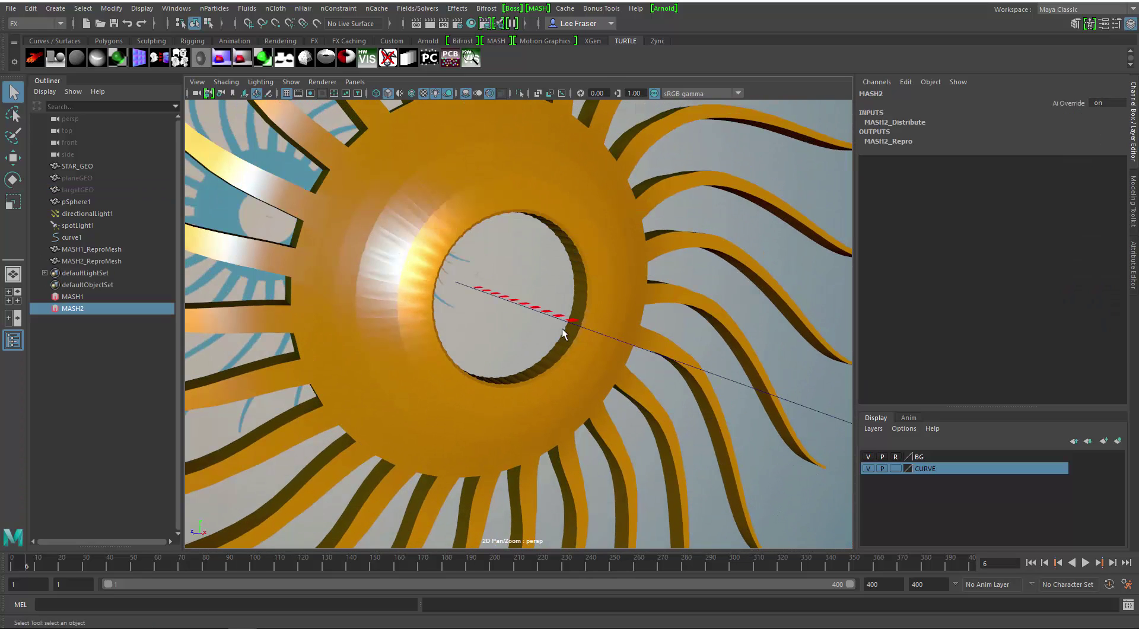
Step: Rename the new MASH network to target and open its attributes
double_click(70, 308)
text(target)
key(Return)
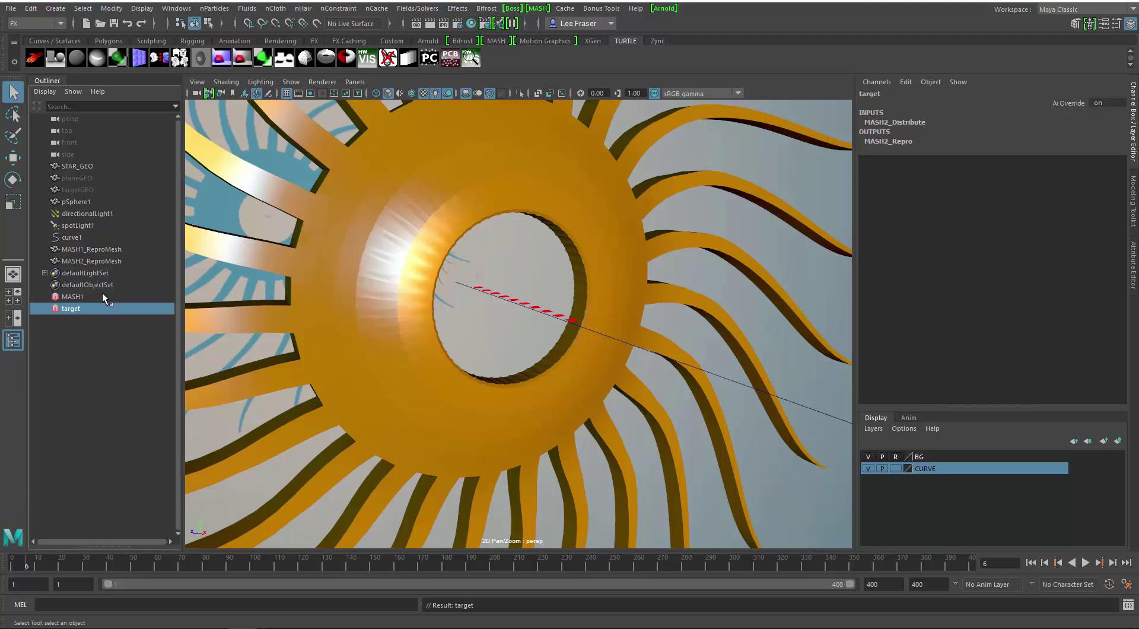
key(ctrl+a)
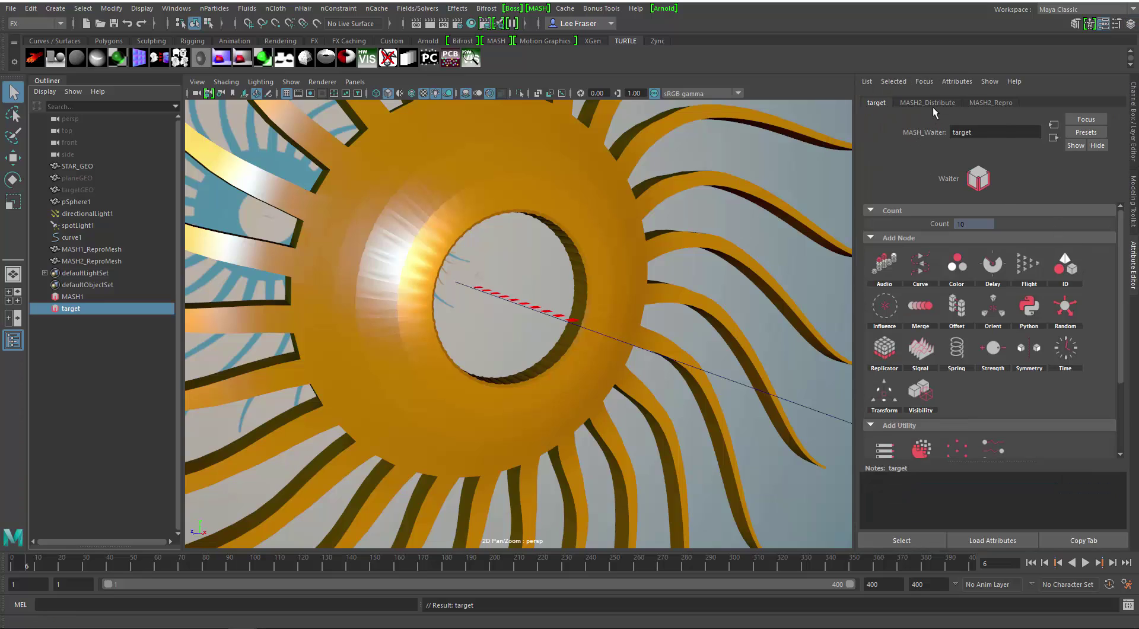
Step: Connect STAR_GEO as the input mesh of the target network's Distribute node
click(933, 101)
drag(1121, 302, 1108, 369)
middle_drag(66, 162, 980, 286)
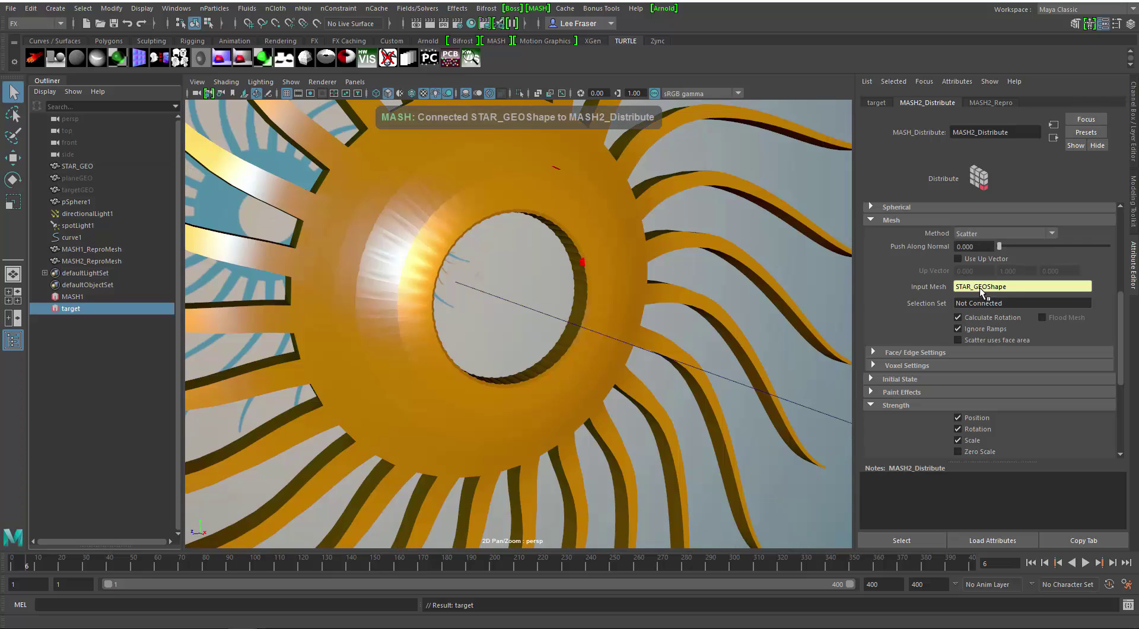
Step: Set the target network's mesh distribution method to Face Centre and enable Flood Mesh
click(997, 233)
click(1005, 280)
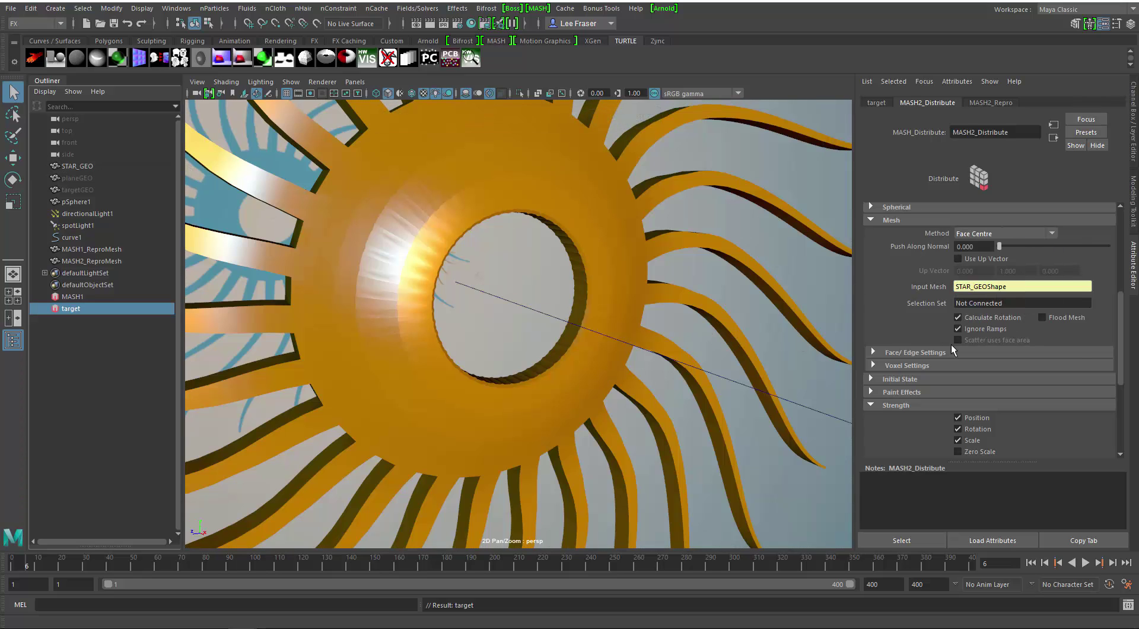
alt+drag(697, 289, 509, 248)
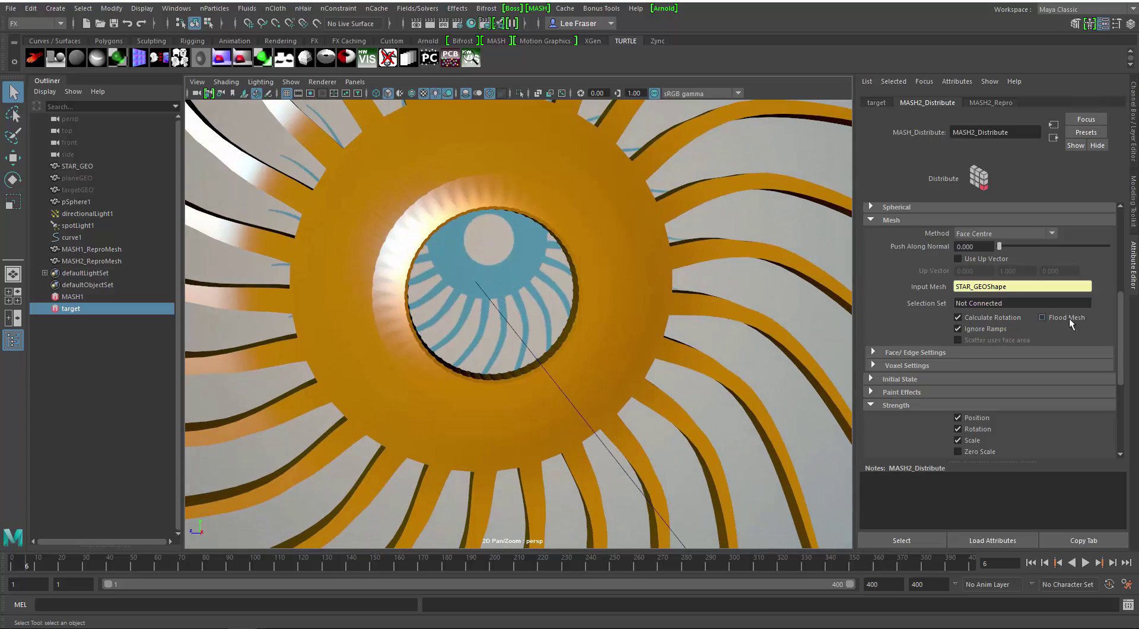
click(1044, 317)
scroll(656, 379, down, 5)
alt+drag(606, 295, 529, 344)
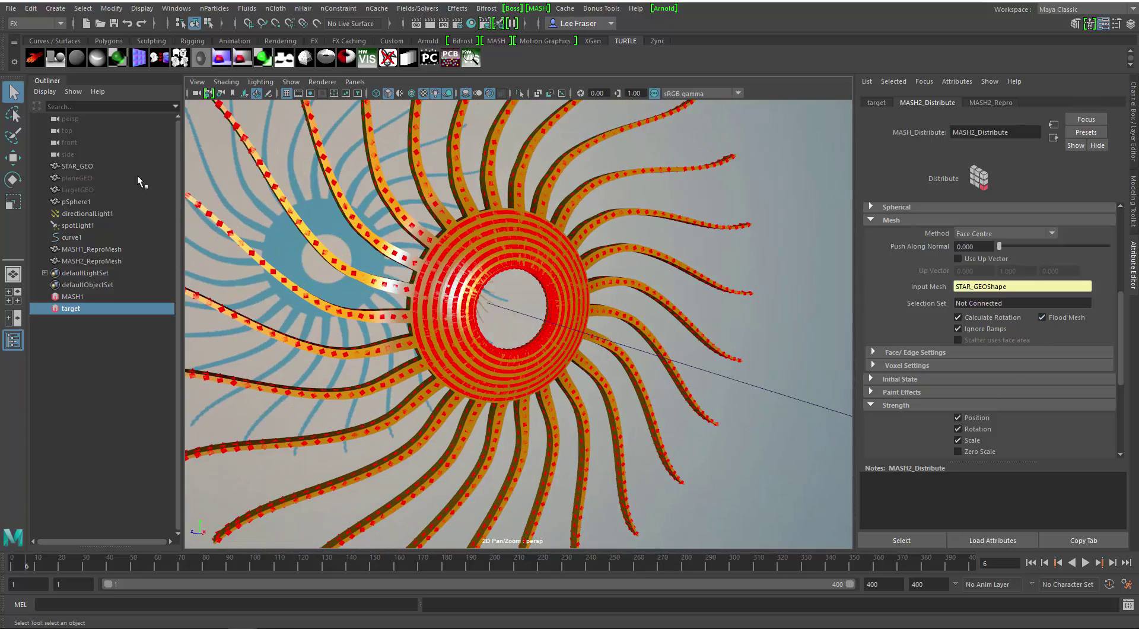
Step: Hide the STAR_GEO object so only the distributed planes remain in the scene
click(100, 168)
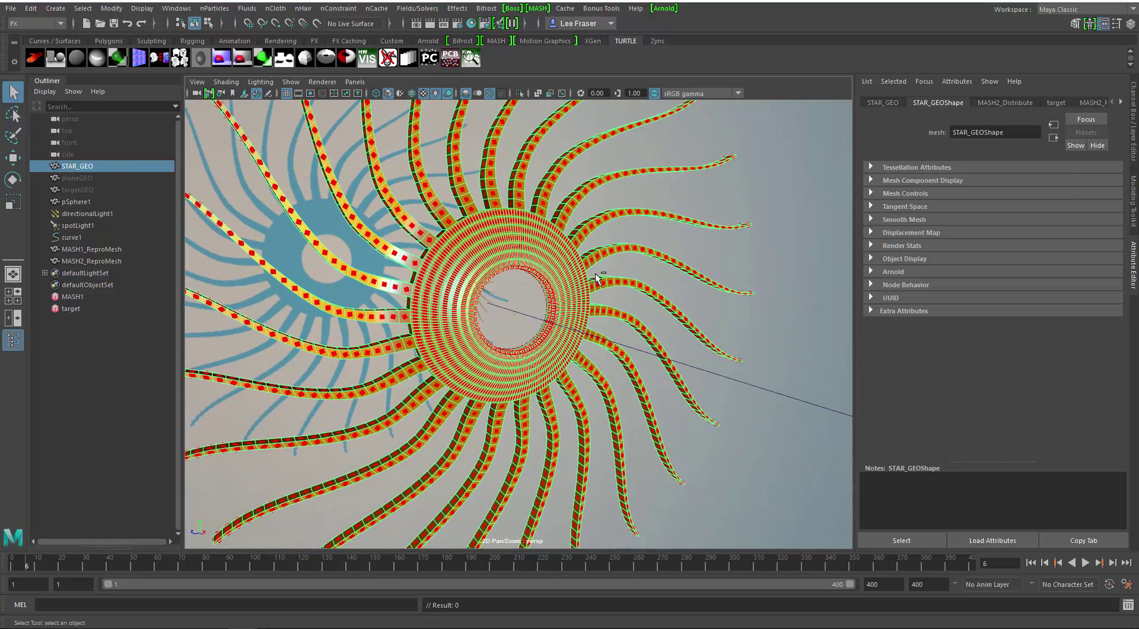
key(ctrl+h)
scroll(421, 401, down, 3)
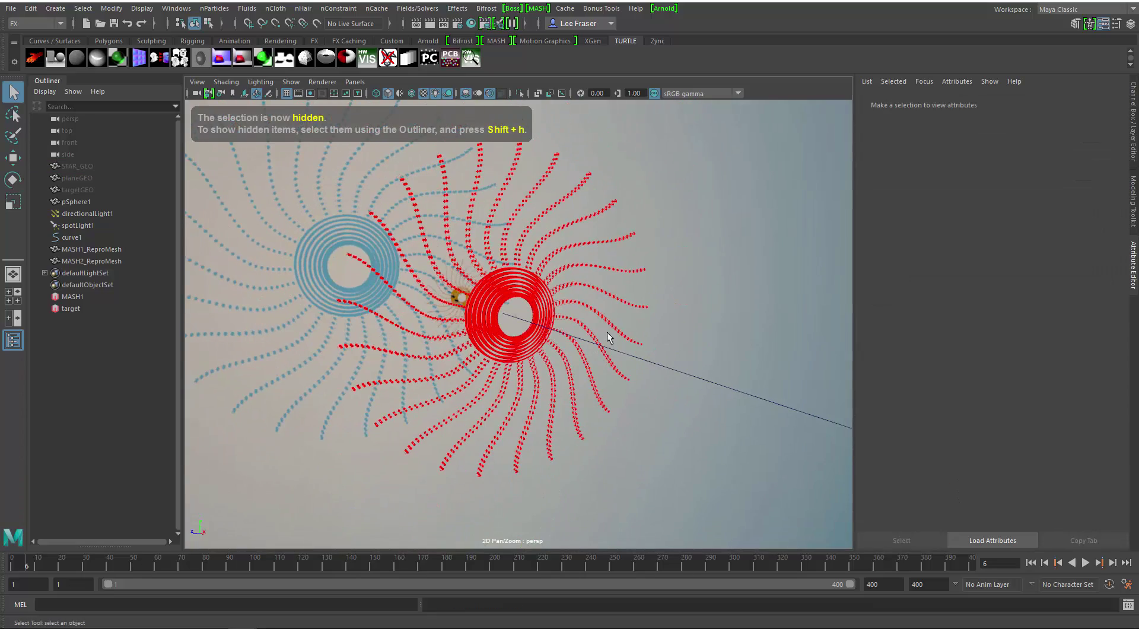
mouse_move(519, 315)
alt+mouse_down()
mouse_move(564, 345)
mouse_move(531, 321)
alt+mouse_up()
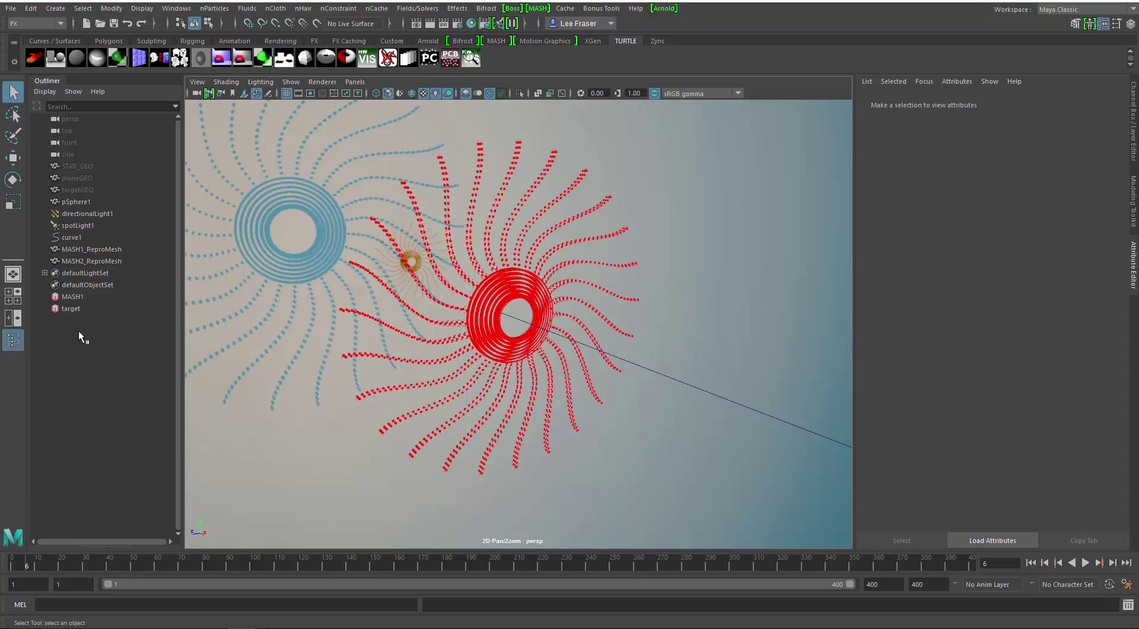
Step: Check the target network's point count and set the Number of Points on MASH1's Distribute node to 5950
click(83, 309)
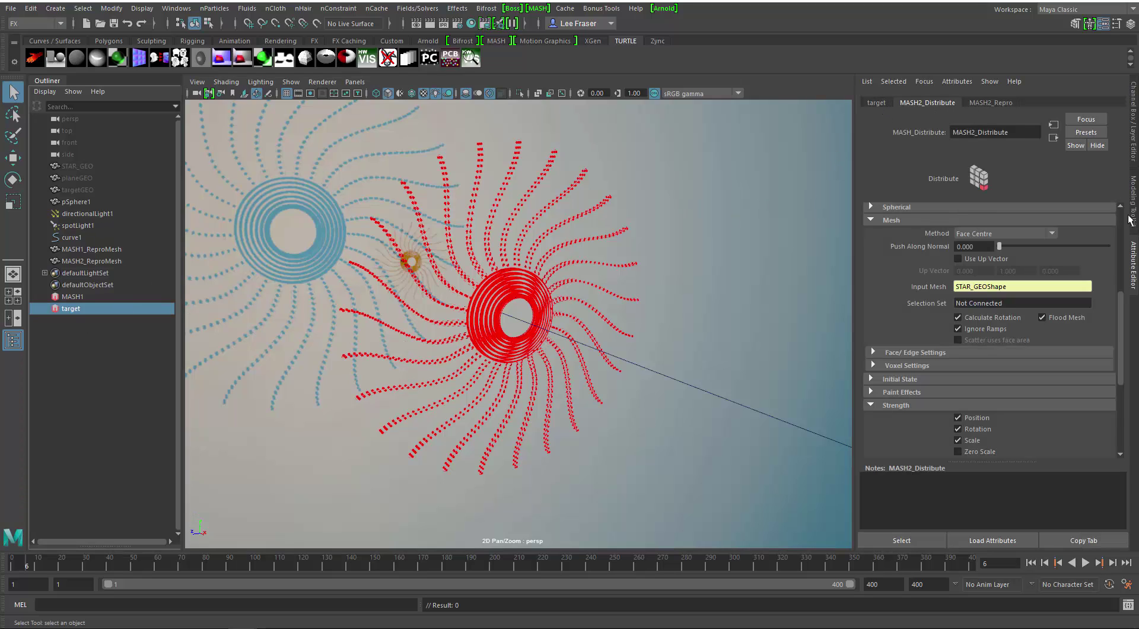
scroll(1124, 215, up, 5)
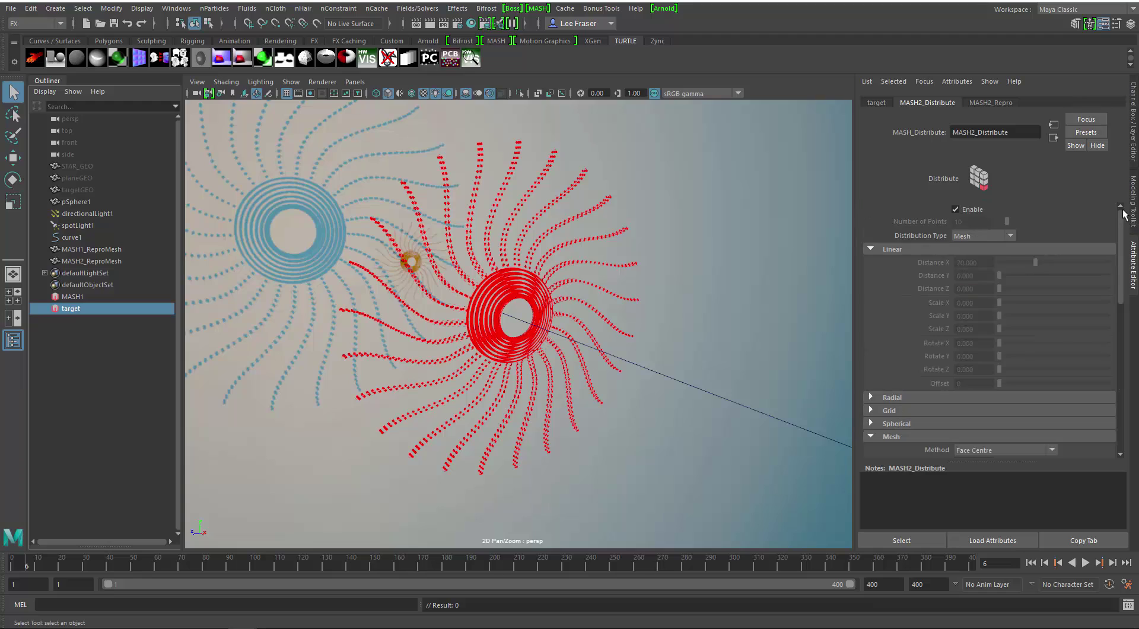
click(876, 104)
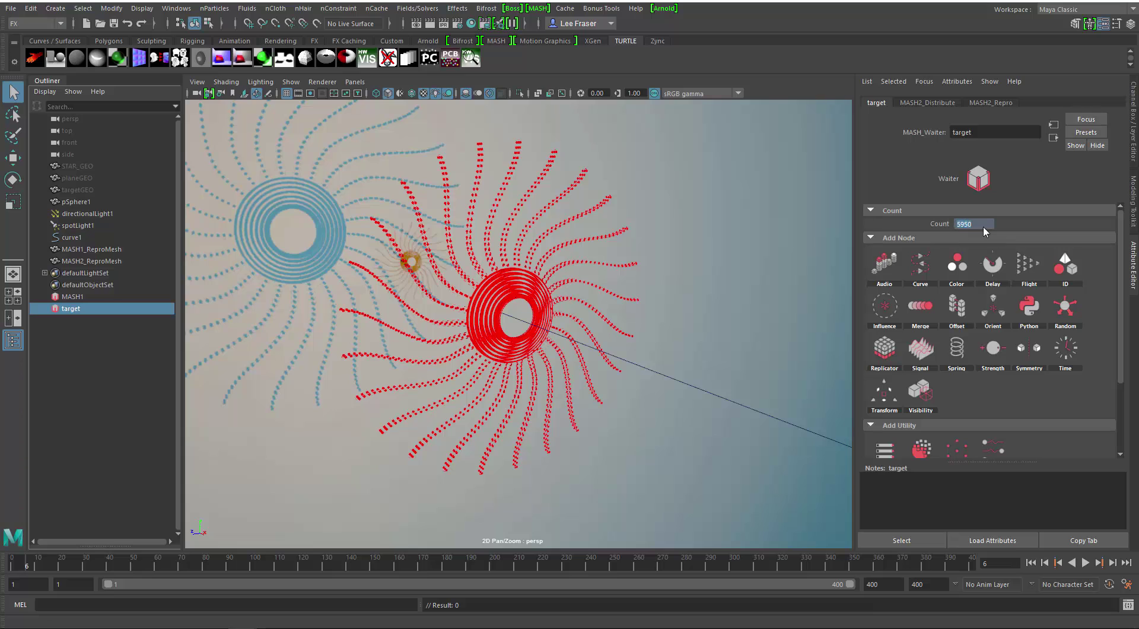
alt+middle_drag(743, 346, 665, 322)
click(93, 298)
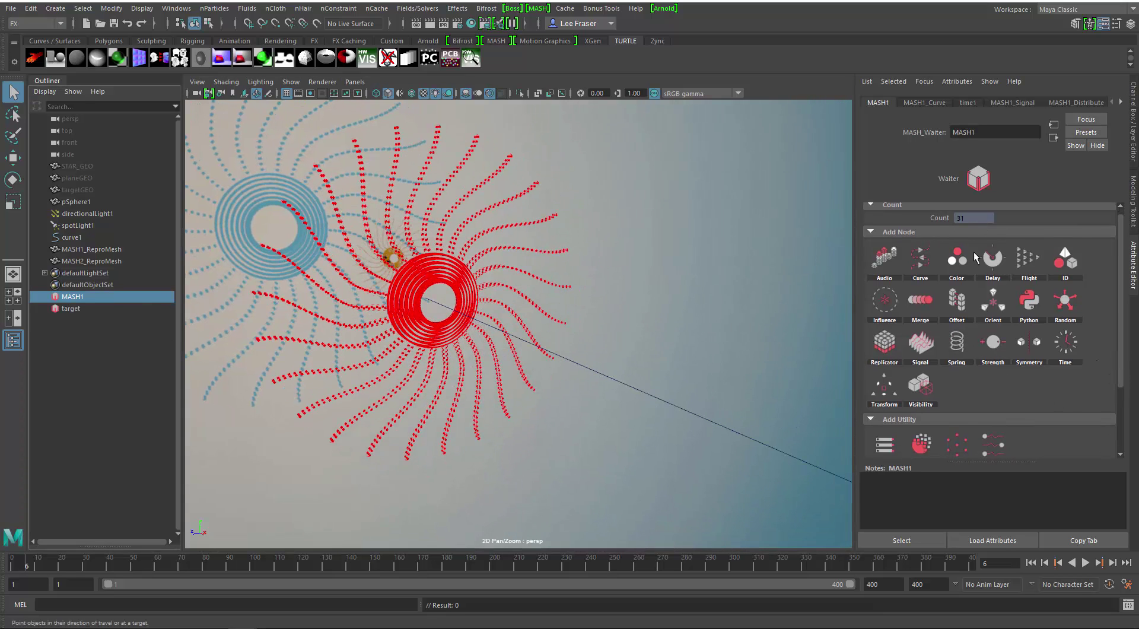
click(1058, 103)
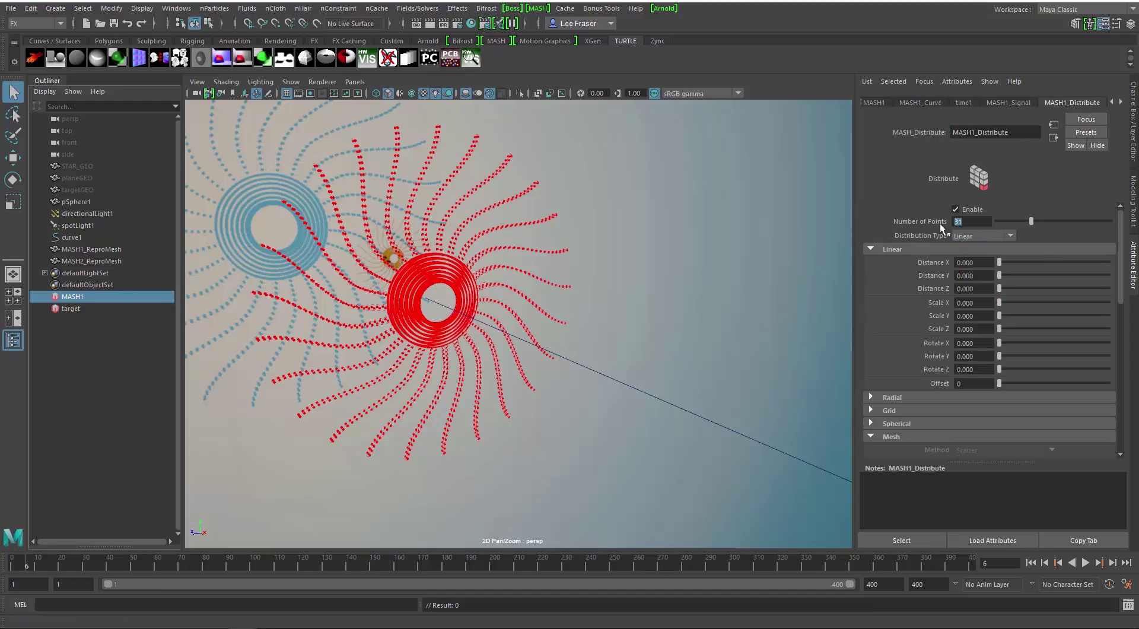
text(5950)
key(Return)
alt+middle_drag(704, 418, 407, 283)
scroll(524, 376, down, 3)
scroll(524, 375, up, 5)
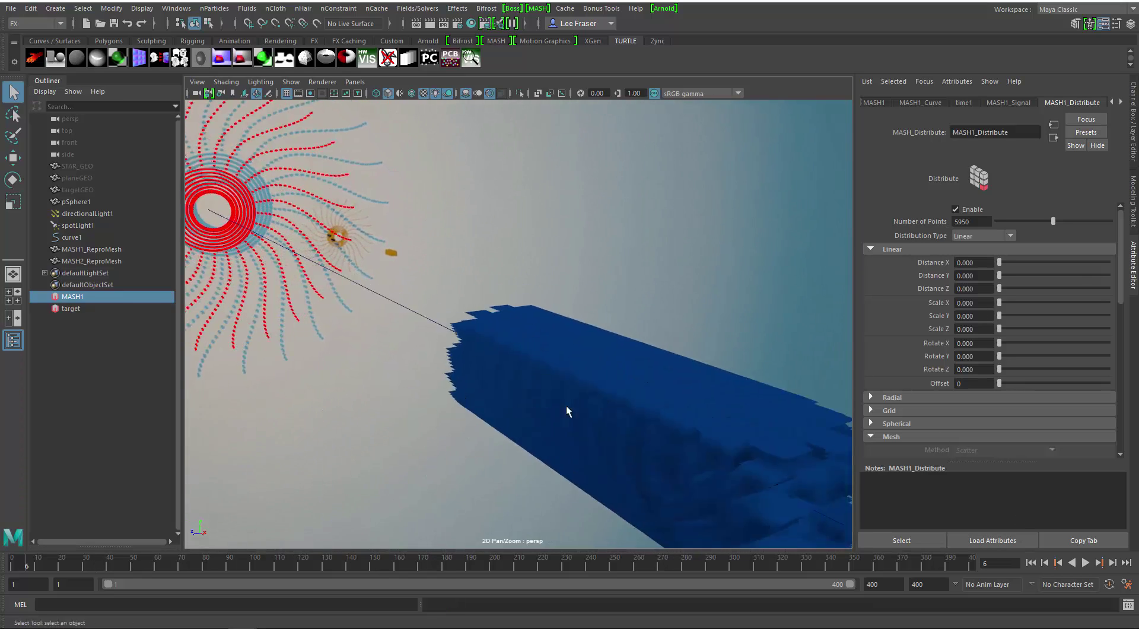
mouse_move(1054, 221)
mouse_down()
mouse_move(994, 217)
mouse_move(1036, 221)
mouse_up()
key(ctrl+z)
scroll(591, 355, down, 3)
alt+middle_drag(727, 363, 774, 433)
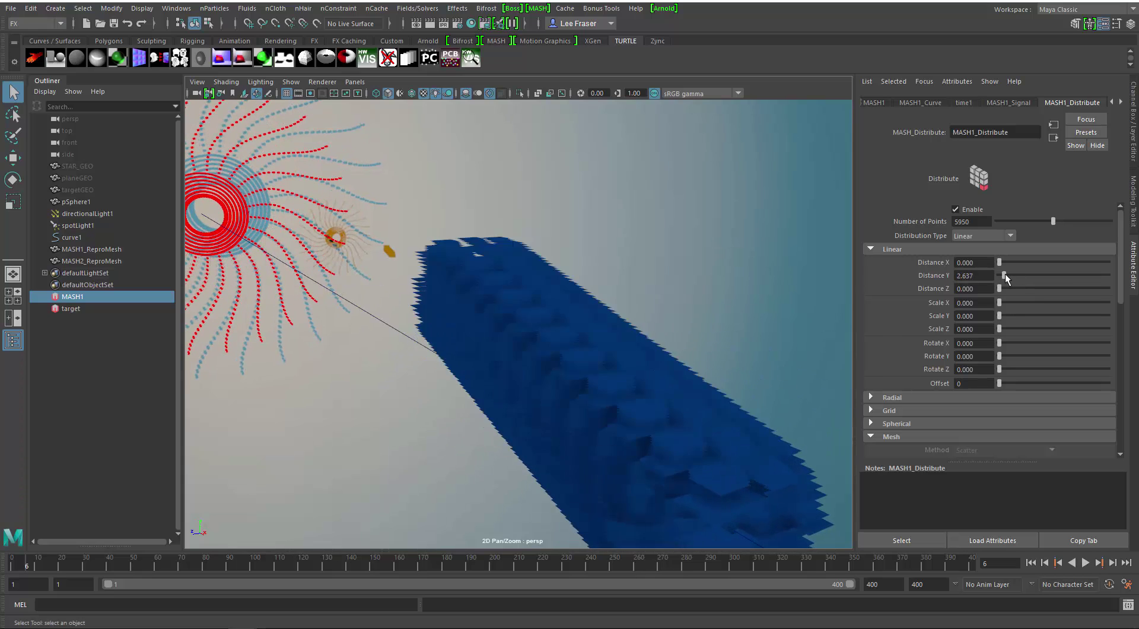
alt+middle_drag(724, 358, 829, 314)
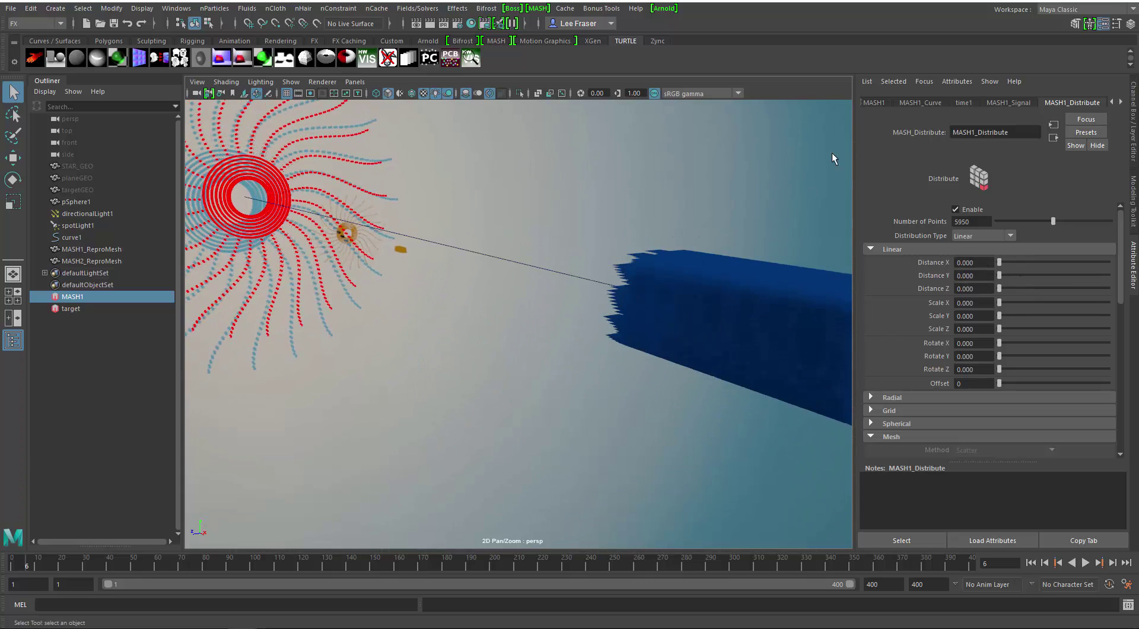
Step: Add a Random node to the MASH1 network
click(875, 102)
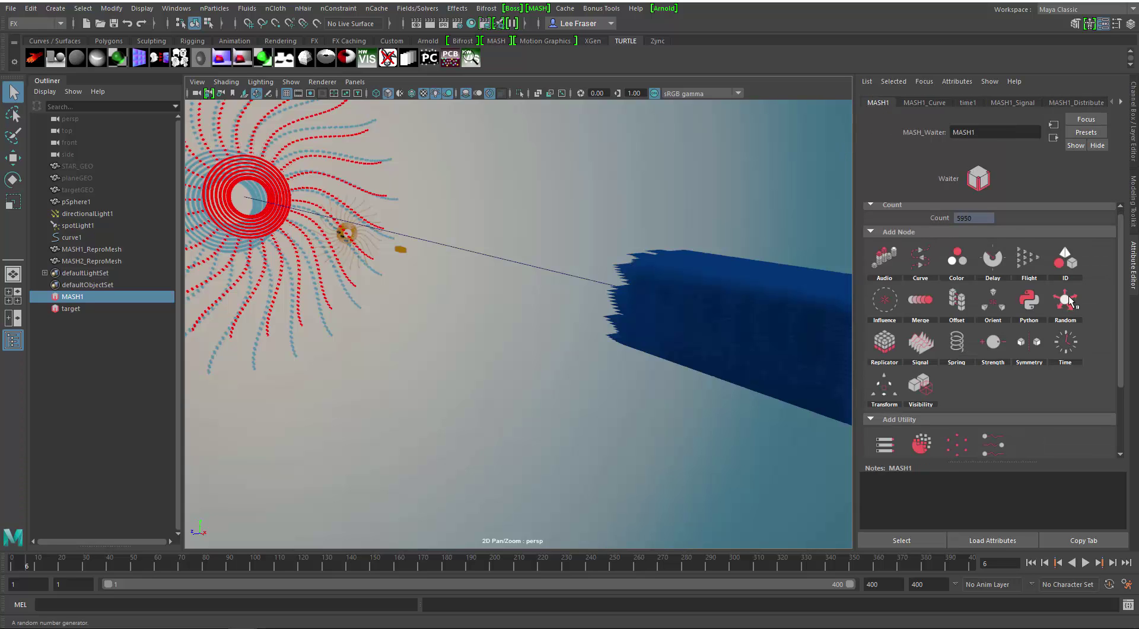
click(1089, 305)
alt+drag(789, 363, 674, 399)
alt+middle_drag(644, 399, 690, 370)
scroll(1012, 271, up, 4)
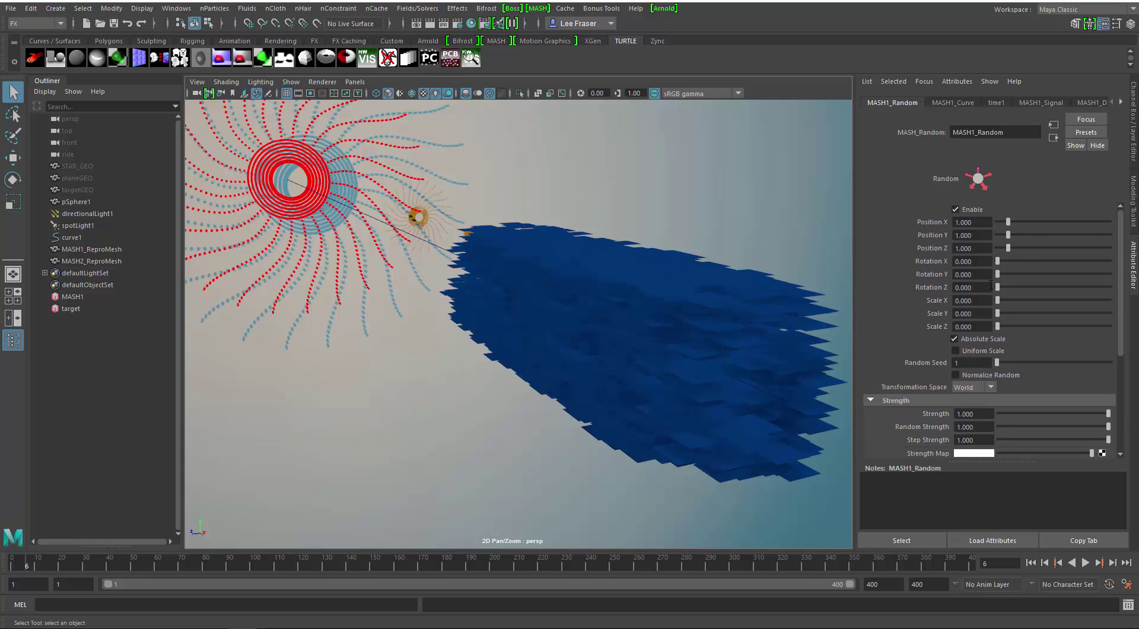
Step: Set the Random node's rotation to about X 70.9, Y 46.9 and Z 64.1, play it back, and return to frame 1
click(1026, 274)
click(1042, 261)
click(1037, 287)
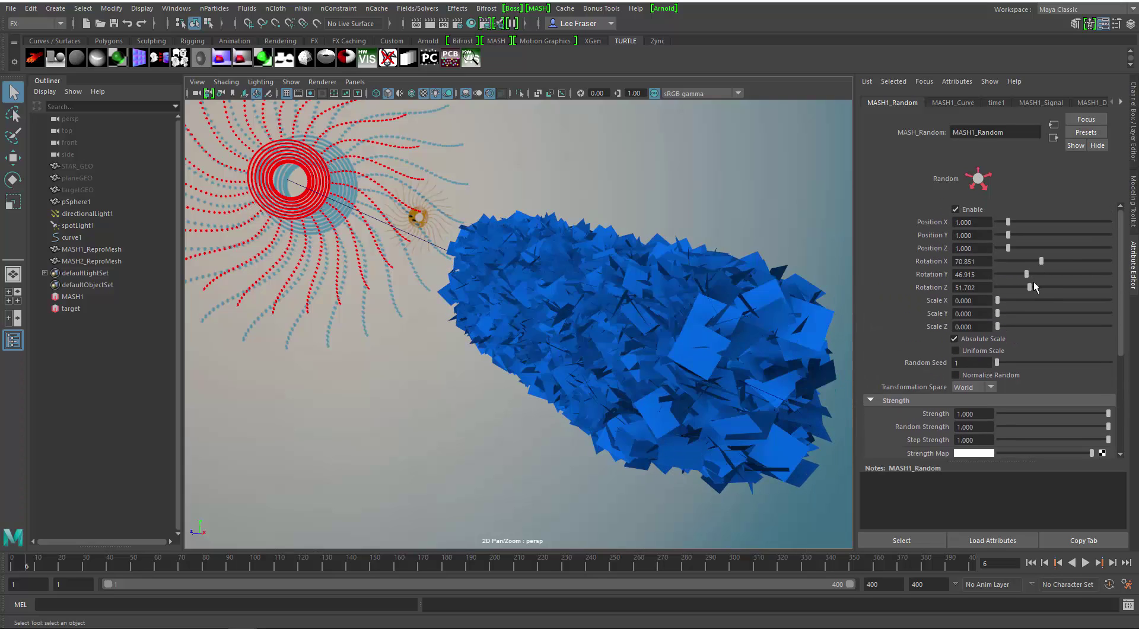
key(alt+v)
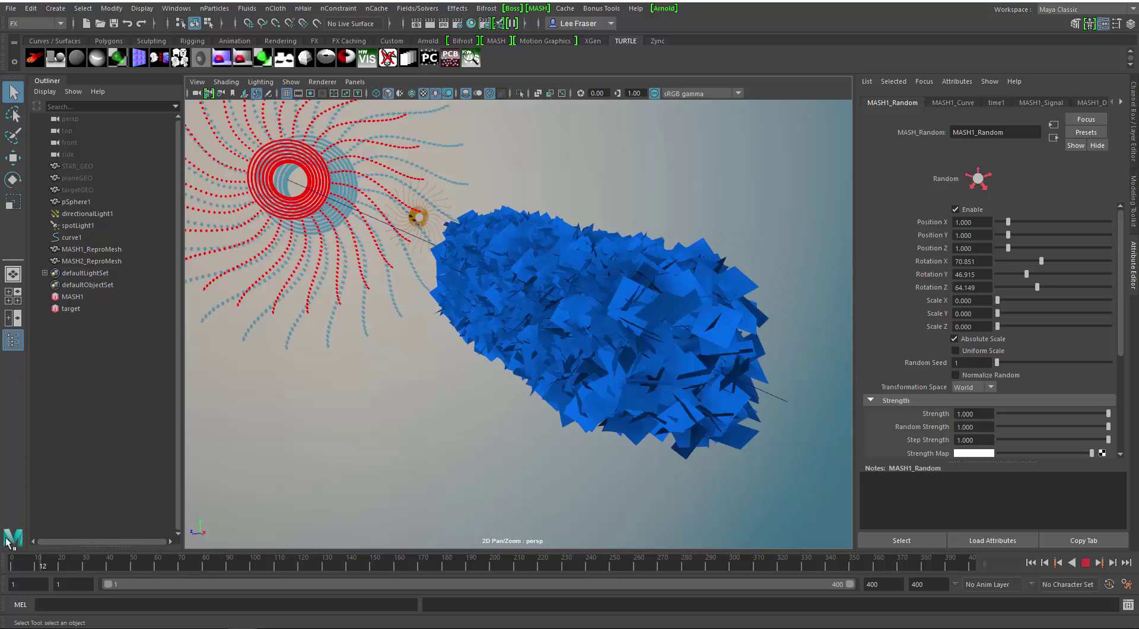
click(12, 561)
Step: Increase the Random node's position to about X 3.9, Y 2.7 and Z 3.6 and preview the animation
click(1028, 232)
click(1041, 222)
click(1037, 248)
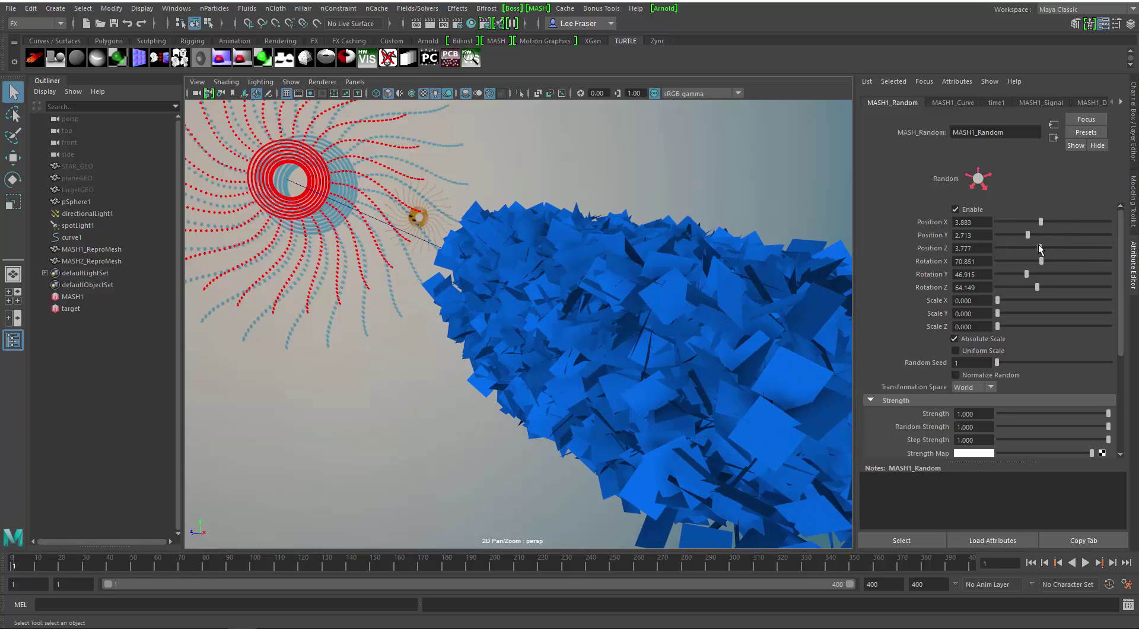
mouse_move(21, 561)
mouse_down()
mouse_move(254, 540)
mouse_move(7, 549)
mouse_up()
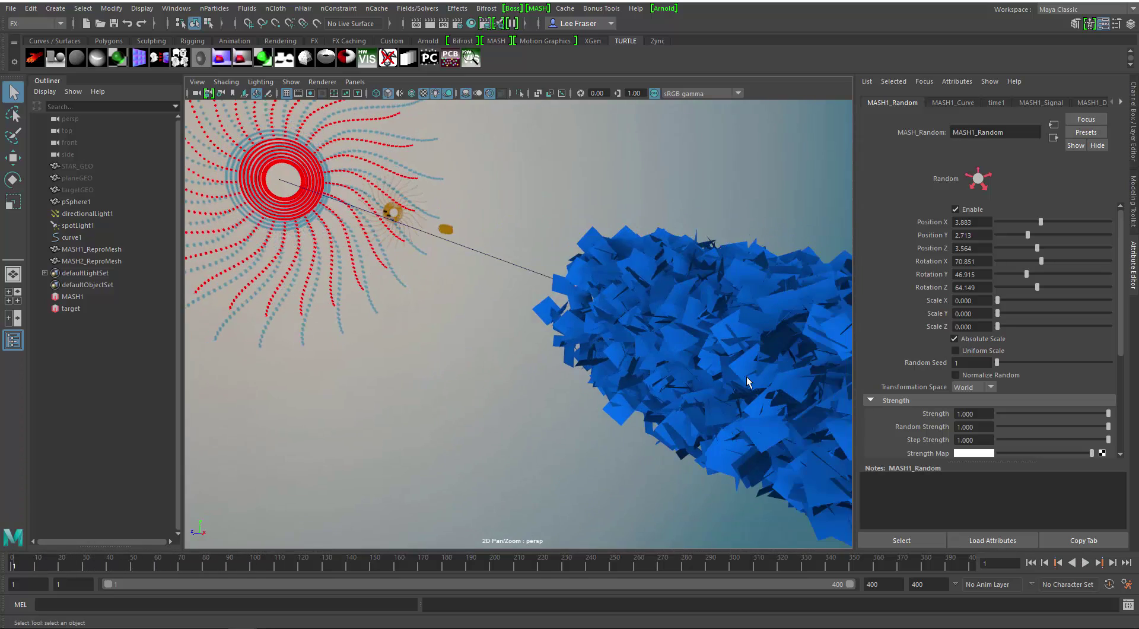
Step: Add a Merge node to the MASH1 network
alt+middle_drag(421, 301, 504, 339)
scroll(504, 339, up, 5)
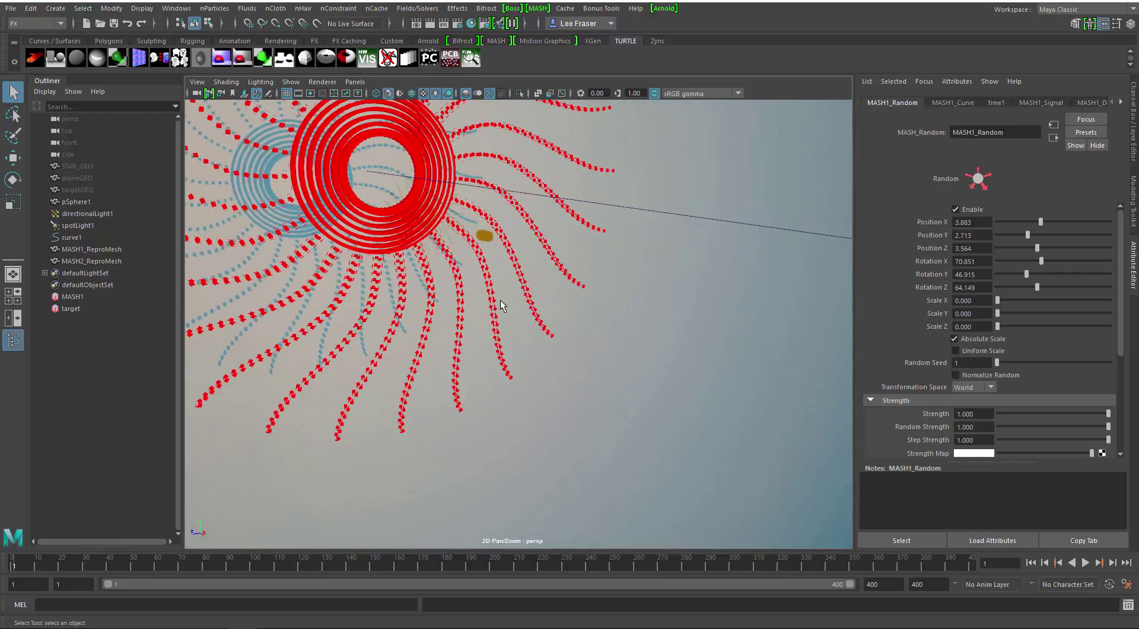
alt+middle_drag(480, 237, 572, 356)
alt+drag(572, 356, 567, 218)
alt+drag(623, 333, 604, 347)
click(107, 298)
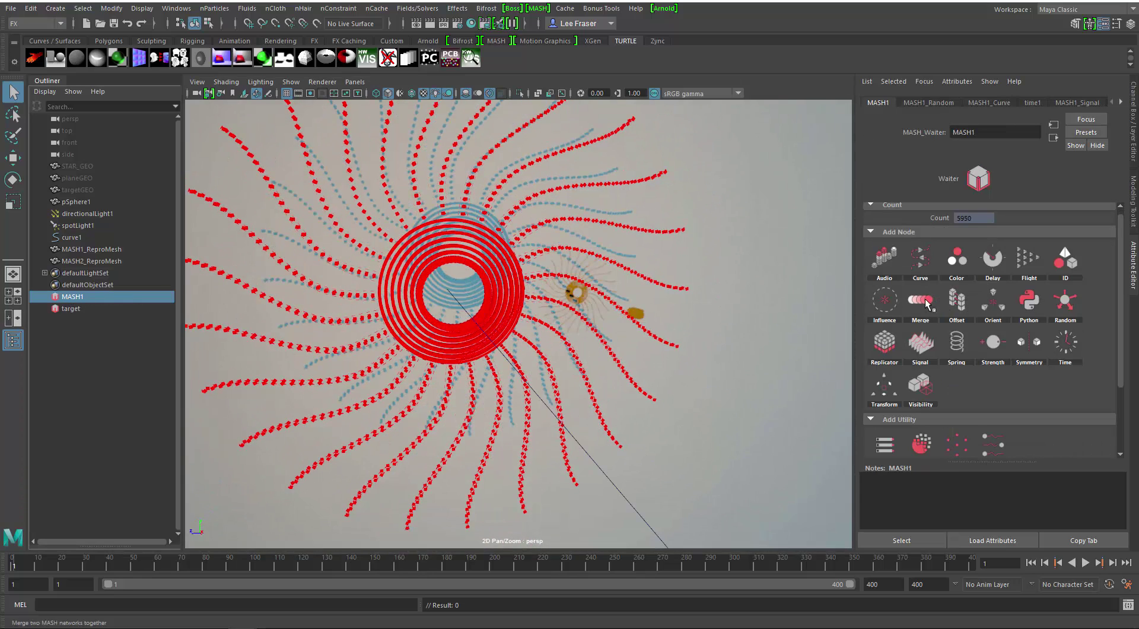
click(955, 309)
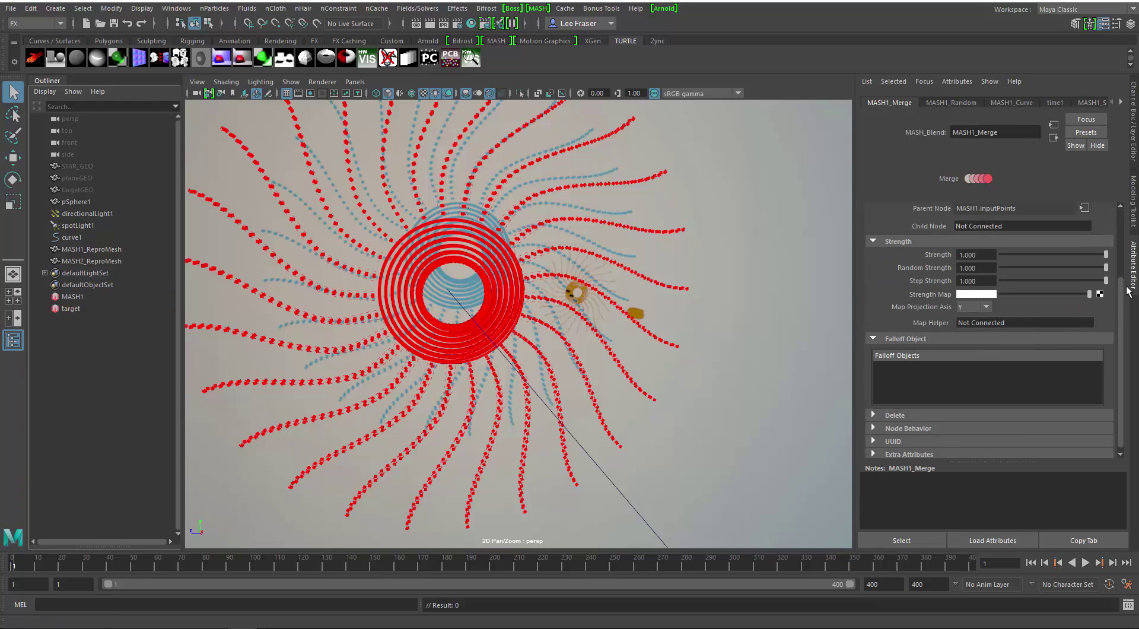
Step: Connect the target network as the Merge node's child node
scroll(1121, 237, down, 2)
scroll(1121, 237, up, 1)
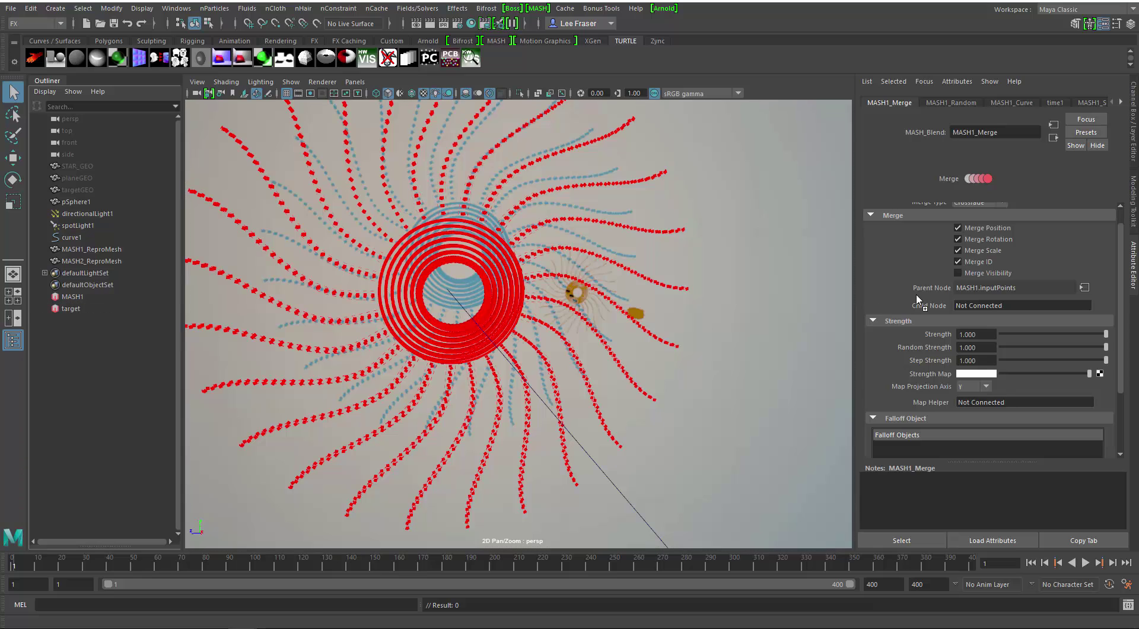
middle_drag(968, 307, 972, 306)
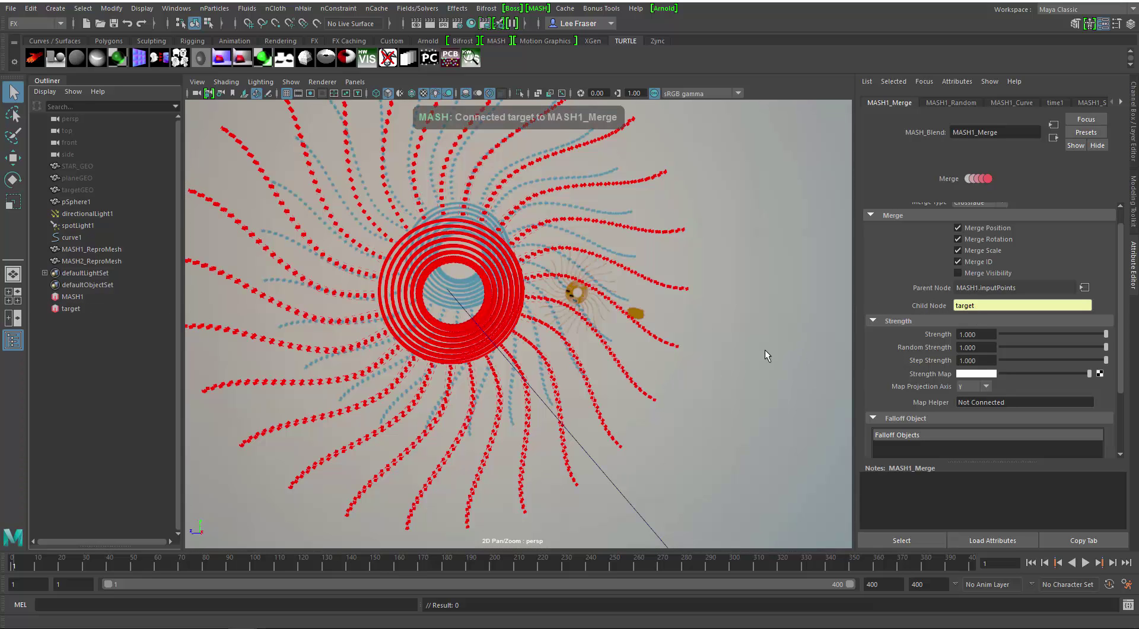
Step: Move the timeline to frame 262 and test the Merge node's strength on the planes
alt+drag(738, 350, 603, 397)
drag(141, 552, 644, 563)
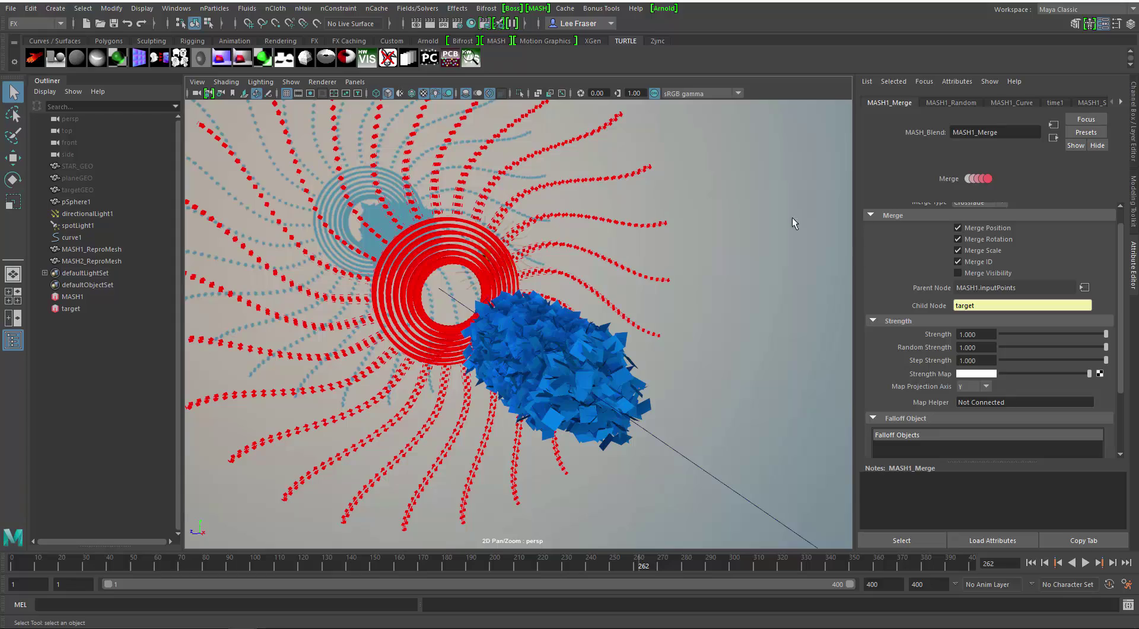
mouse_move(1105, 349)
mouse_down()
mouse_move(1001, 351)
mouse_move(1111, 352)
mouse_up()
Step: Create a new falloff object for the Merge node
scroll(985, 380, down, 3)
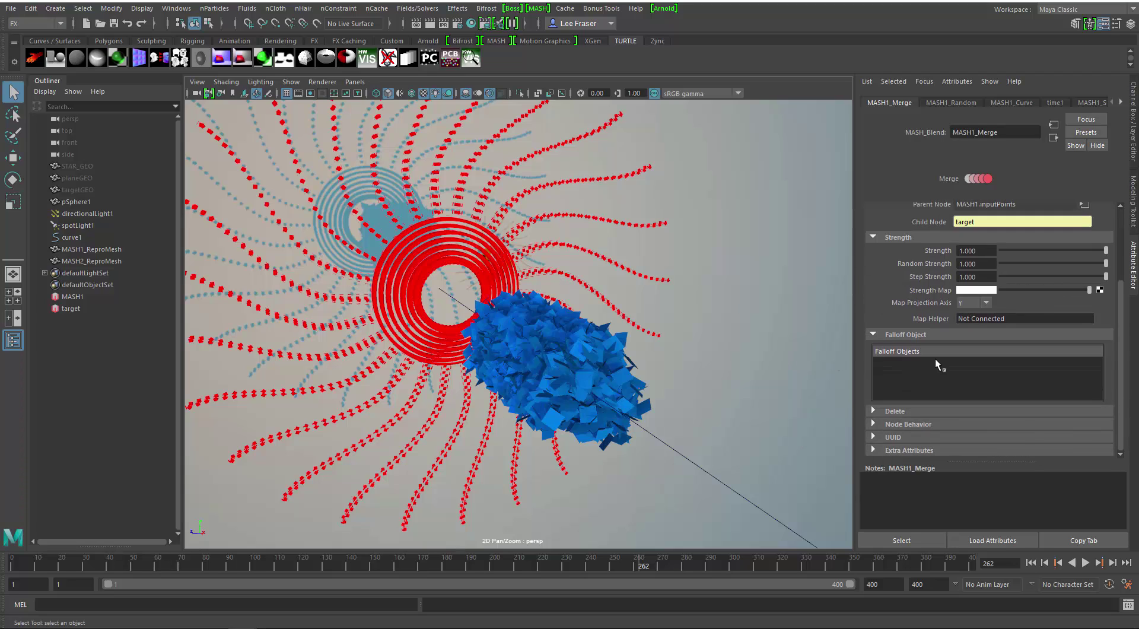
right_click(906, 363)
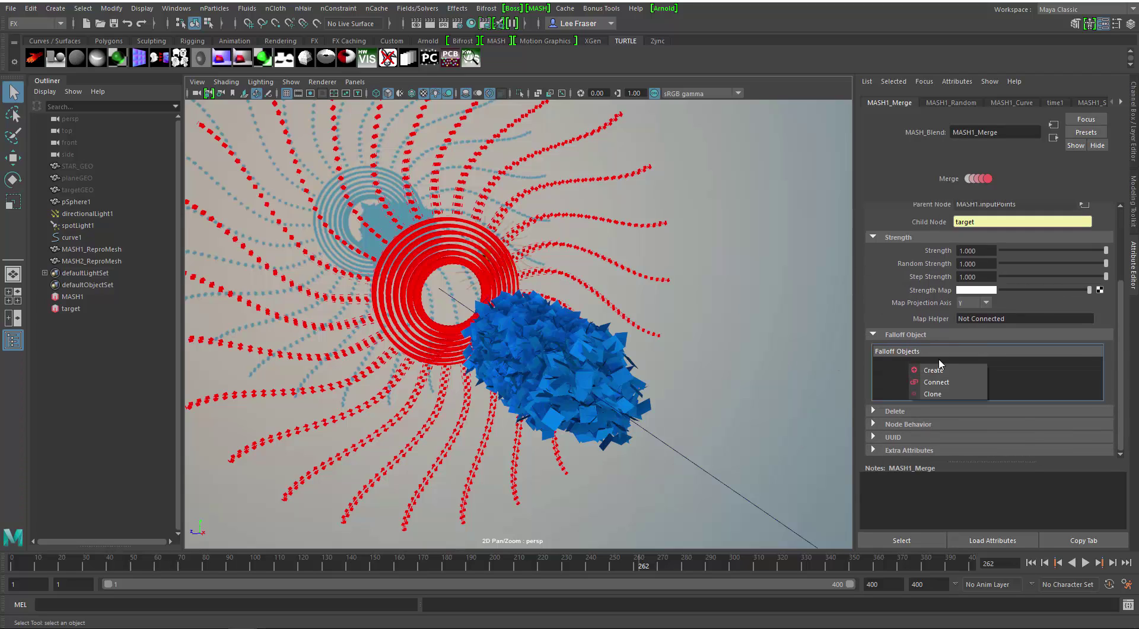
click(956, 368)
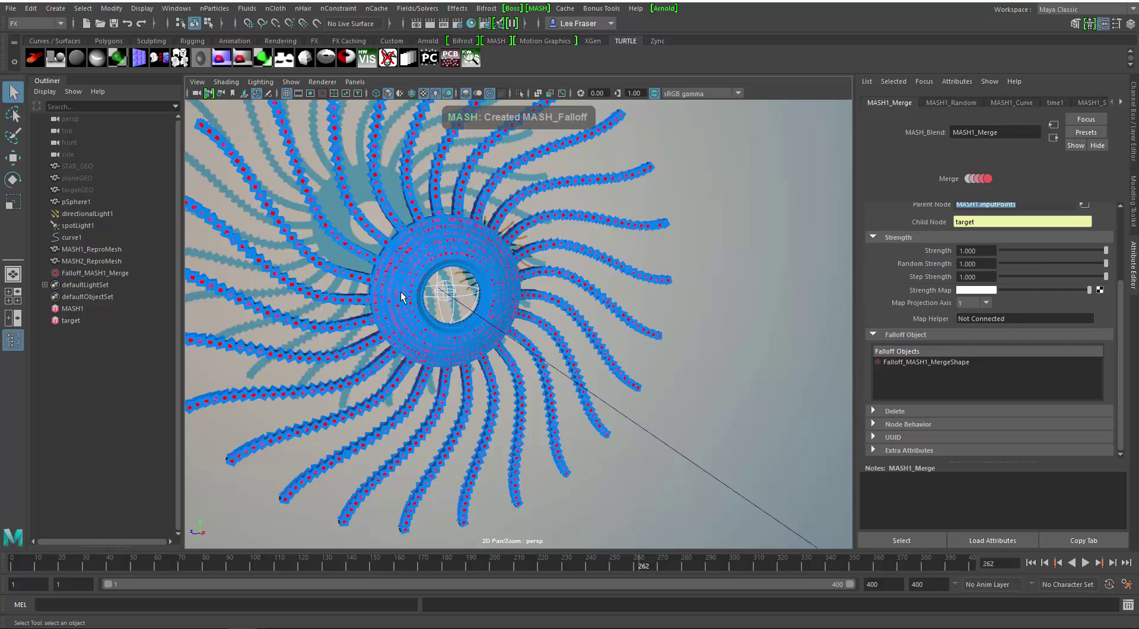
Step: Enlarge the Merge node's falloff sphere and move it out in front of the star along the curve
click(95, 273)
key(r)
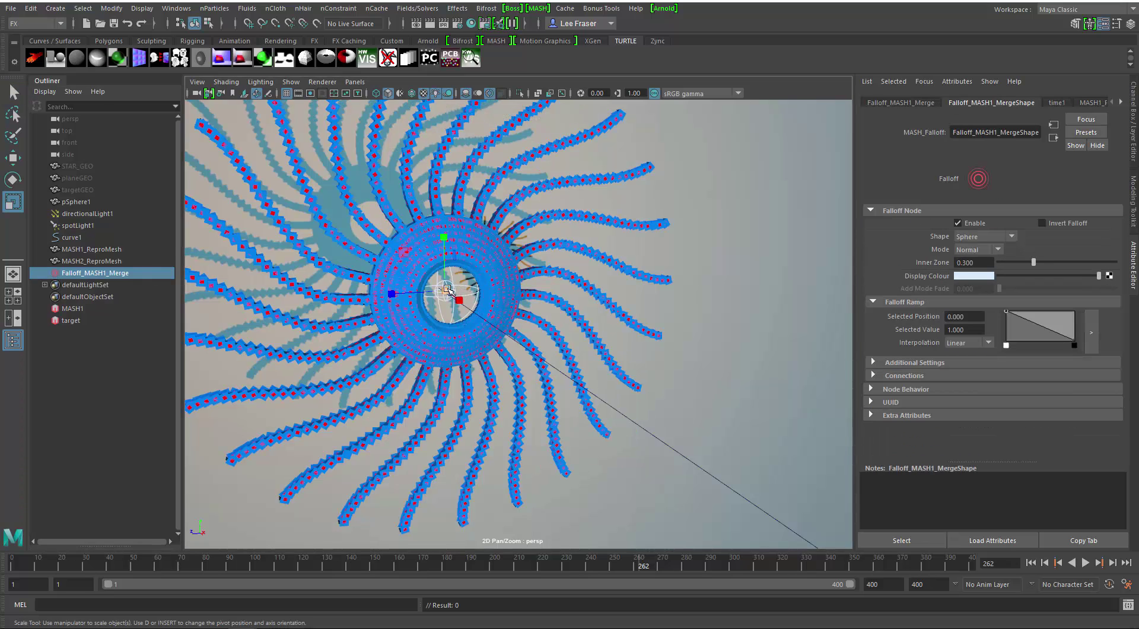
drag(512, 265, 560, 272)
key(w)
middle_drag(458, 300, 539, 317)
Step: Inspect the falloff's effect on the merging planes from several angles and scrub the animation to frame 194
alt+drag(528, 254, 551, 261)
alt+middle_drag(550, 262, 568, 260)
alt+drag(568, 260, 559, 264)
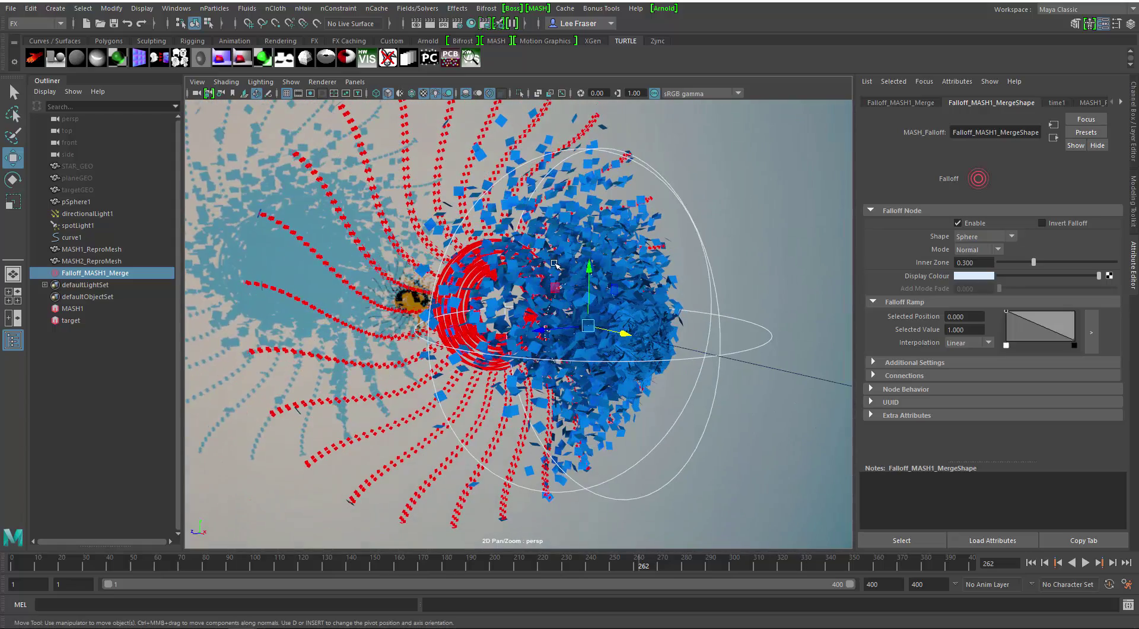
alt+drag(828, 351, 815, 330)
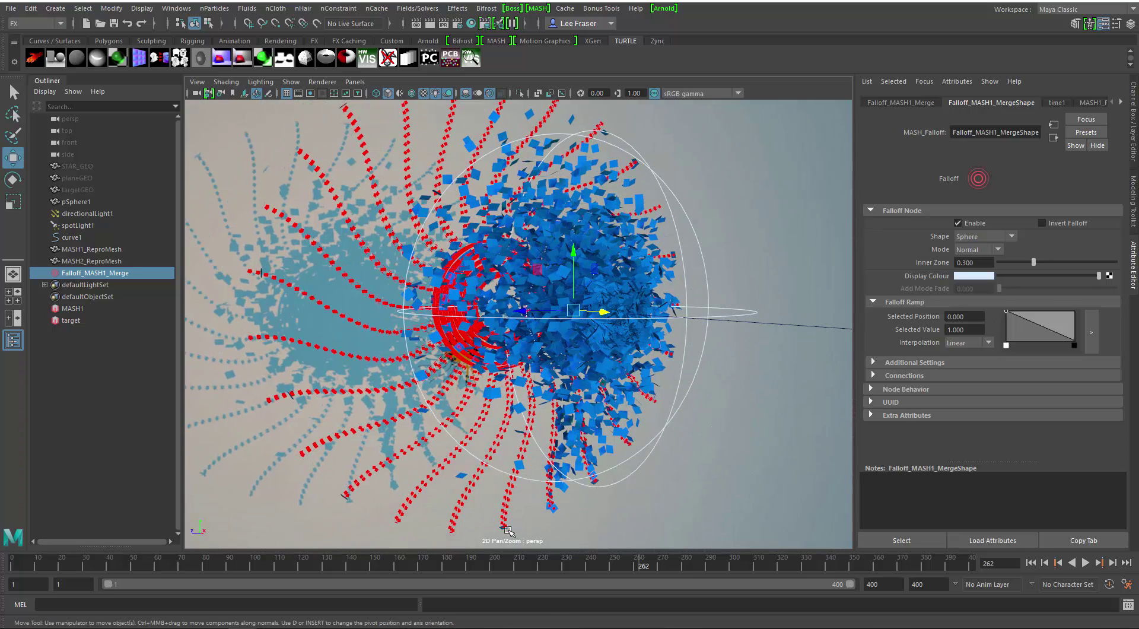
drag(621, 564, 414, 558)
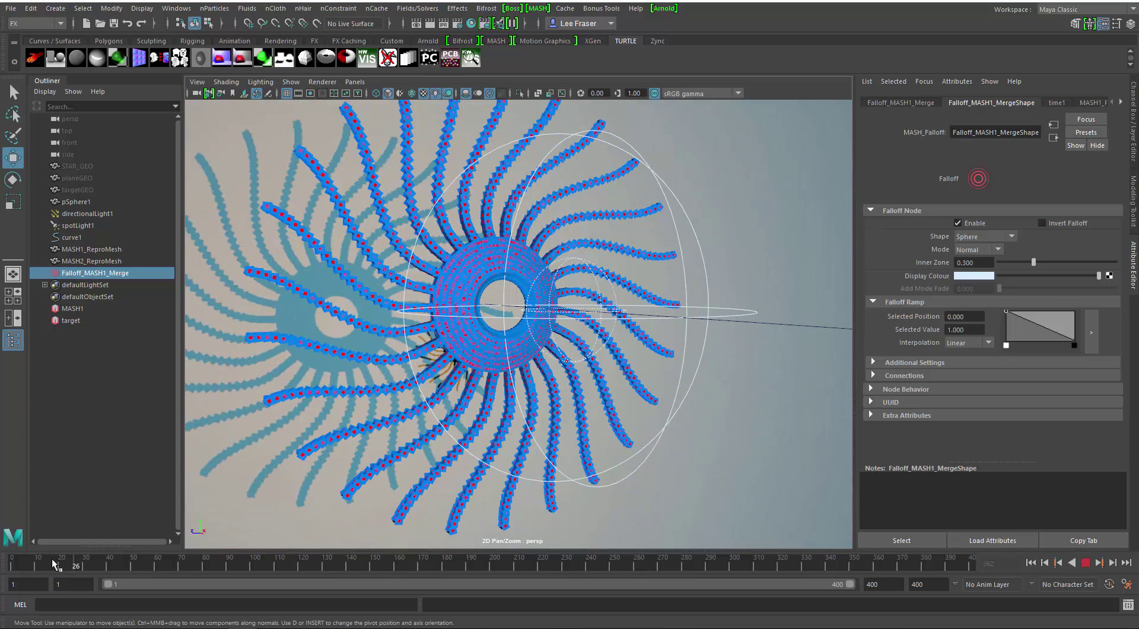
drag(574, 555, 501, 541)
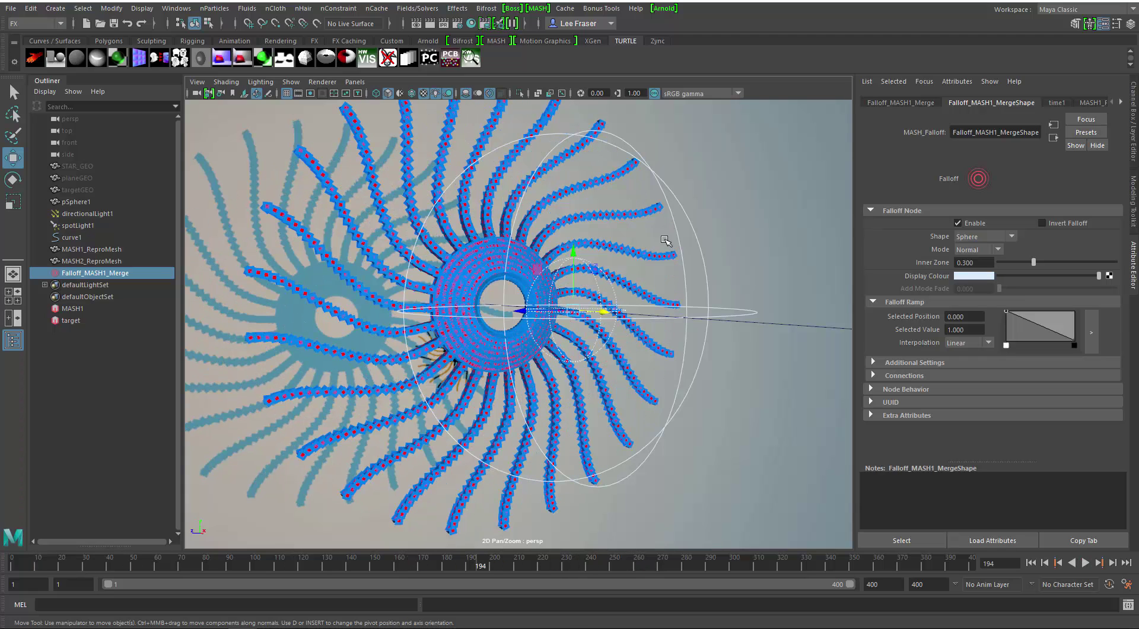
Step: Invert the Merge node's falloff and scrub the animation to frame 238
click(1043, 223)
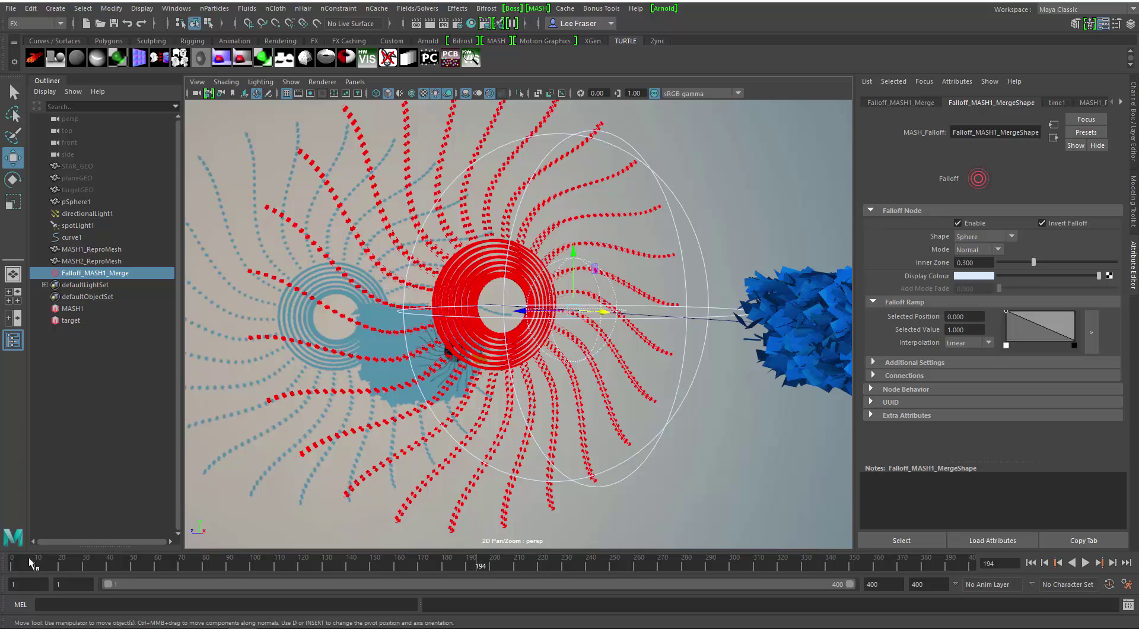
drag(26, 564, 582, 540)
alt+drag(676, 358, 747, 380)
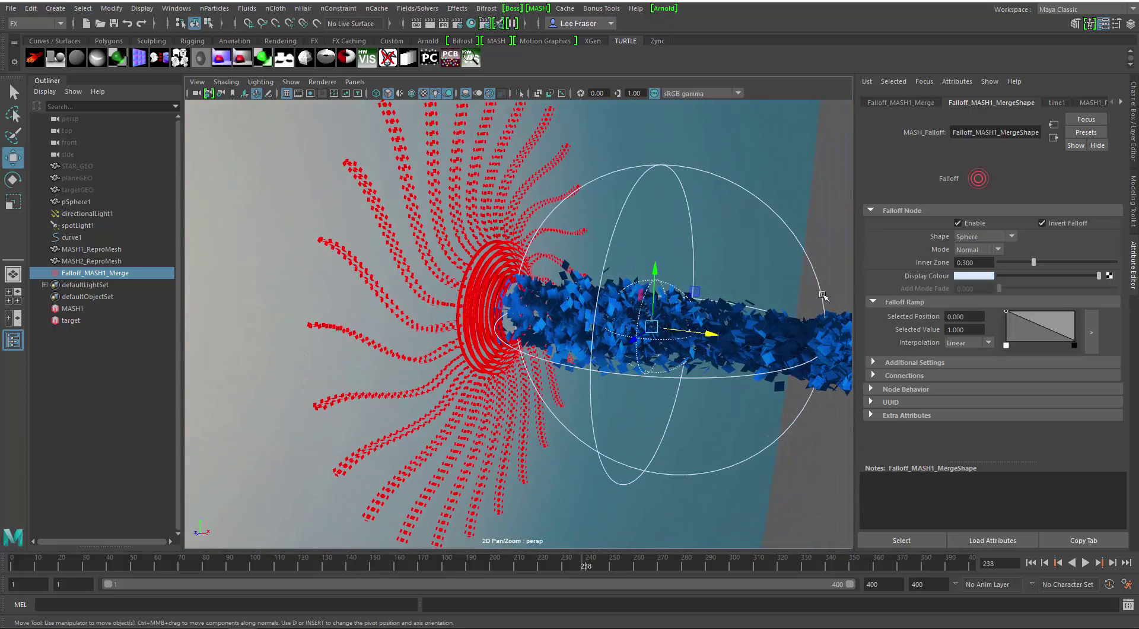
Step: Move the falloff sphere onto the star, enlarge it around the shape, and raise its inner zone to 0.753
alt+middle_drag(688, 386, 651, 376)
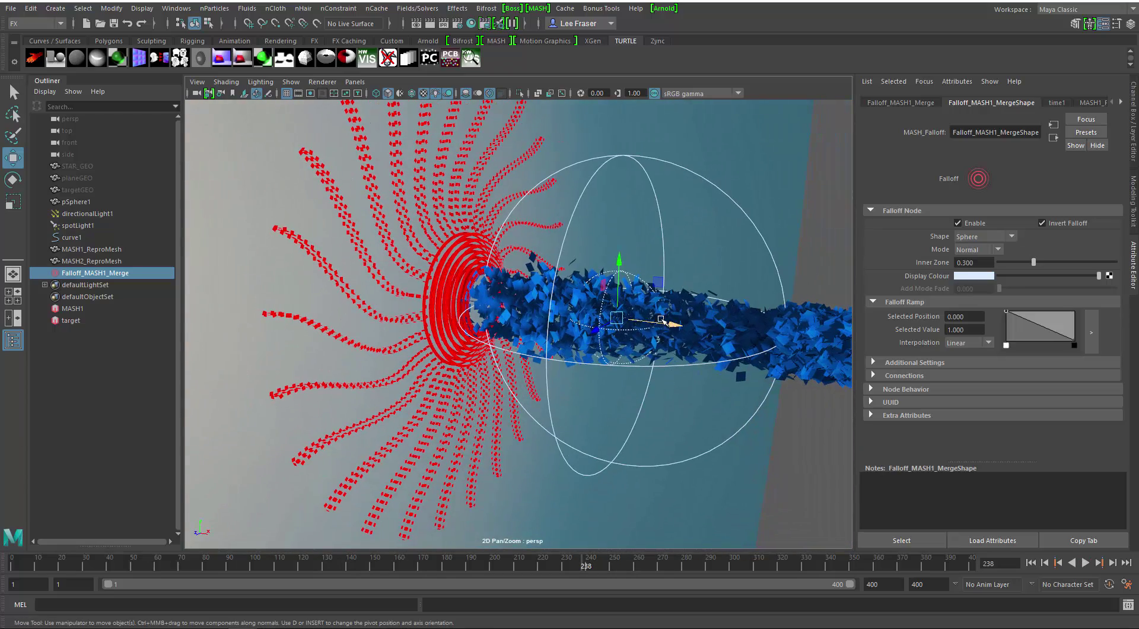
drag(610, 316, 538, 288)
key(w)
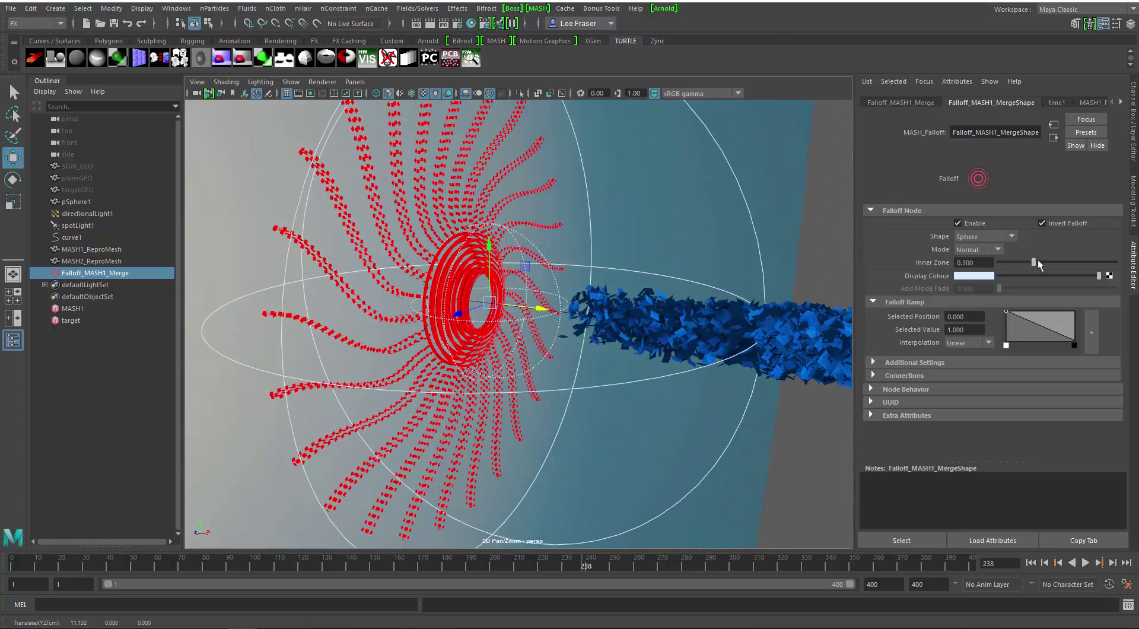
drag(1075, 264, 1087, 264)
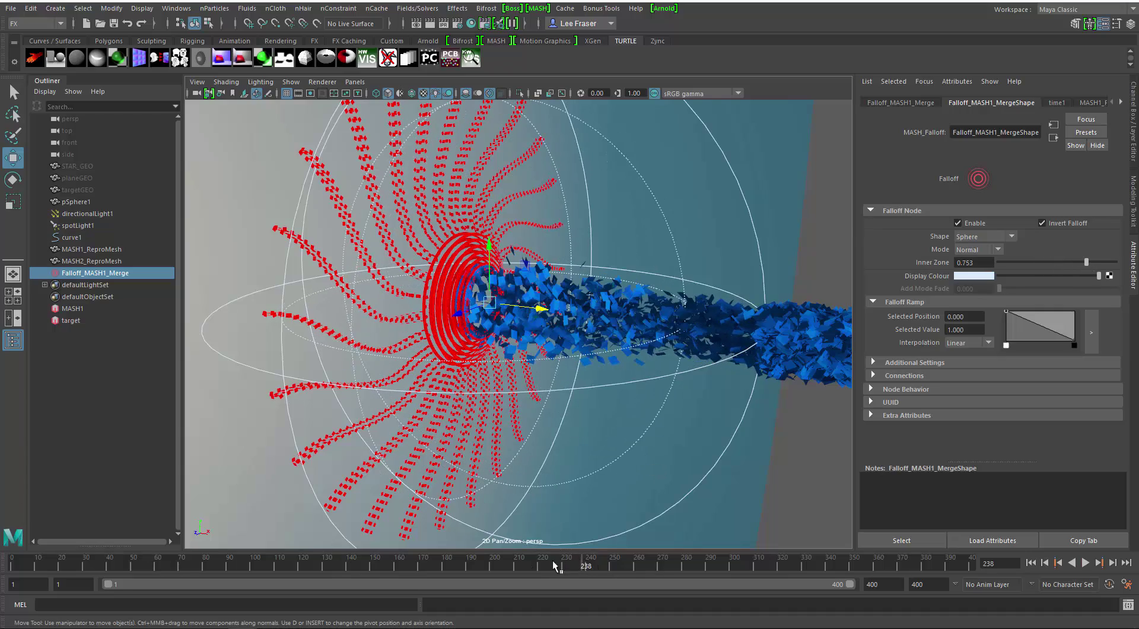
Step: Scrub the animation to frame 281 and back to 215, examining from several angles how the planes merge into the star
drag(543, 562, 648, 553)
alt+drag(692, 449, 622, 448)
drag(649, 567, 688, 563)
alt+right_drag(635, 368, 404, 380)
alt+drag(398, 377, 315, 350)
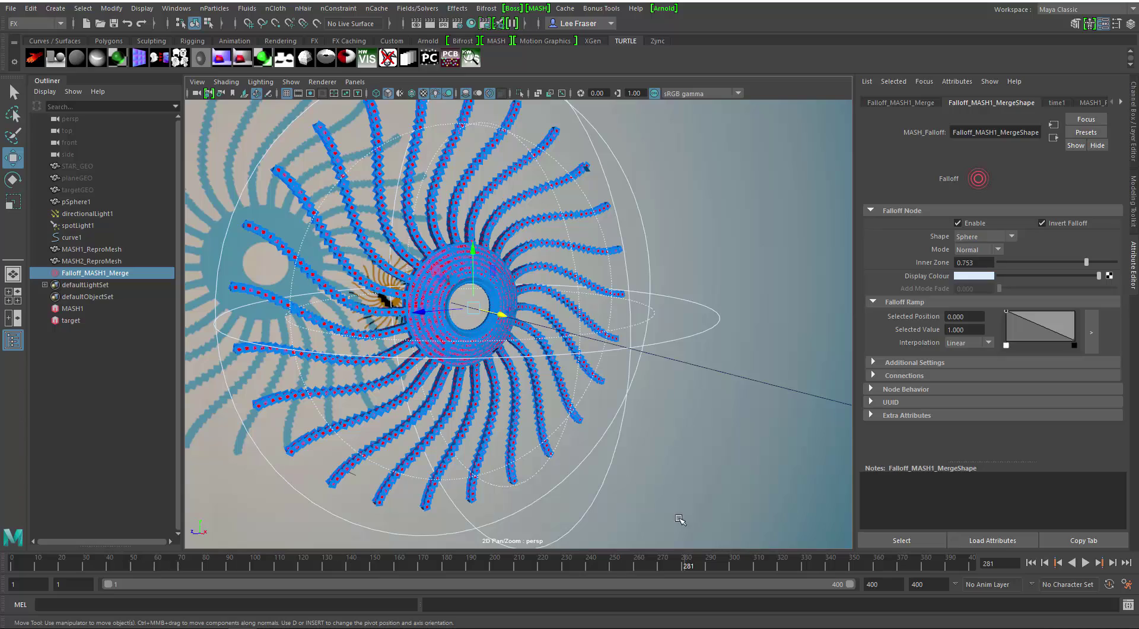
drag(660, 564, 547, 563)
alt+drag(551, 440, 509, 415)
alt+right_drag(508, 415, 460, 413)
Step: Select the path curve, switch to the Modeling menu set, and open the Curl options for curves
click(587, 364)
key(space)
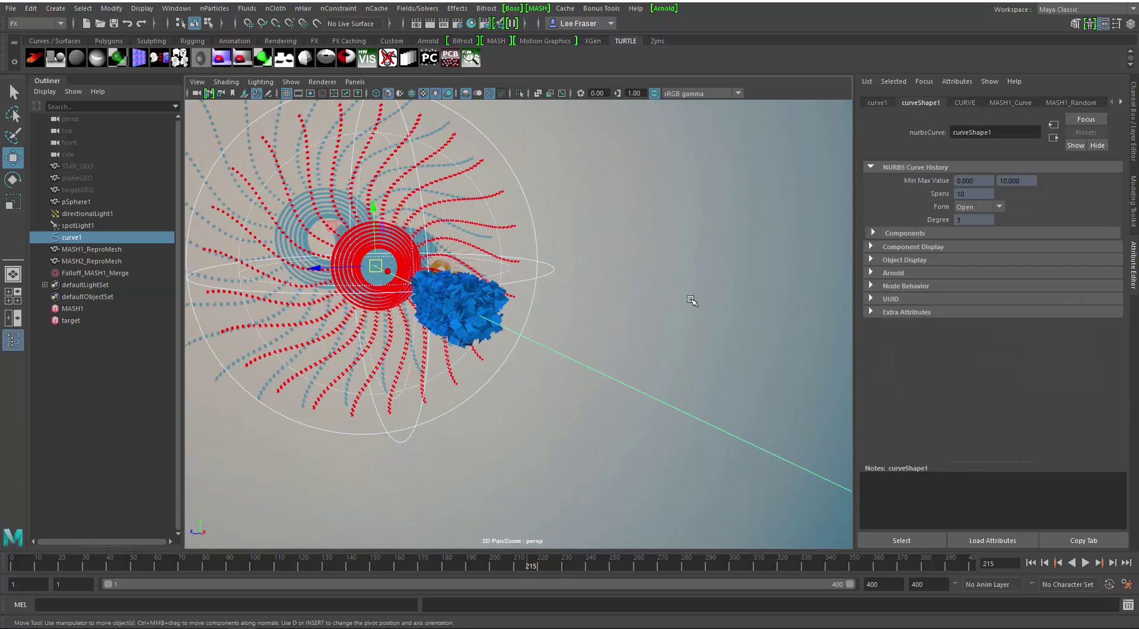
key(space)
key(F2)
key(space)
click(744, 198)
click(725, 199)
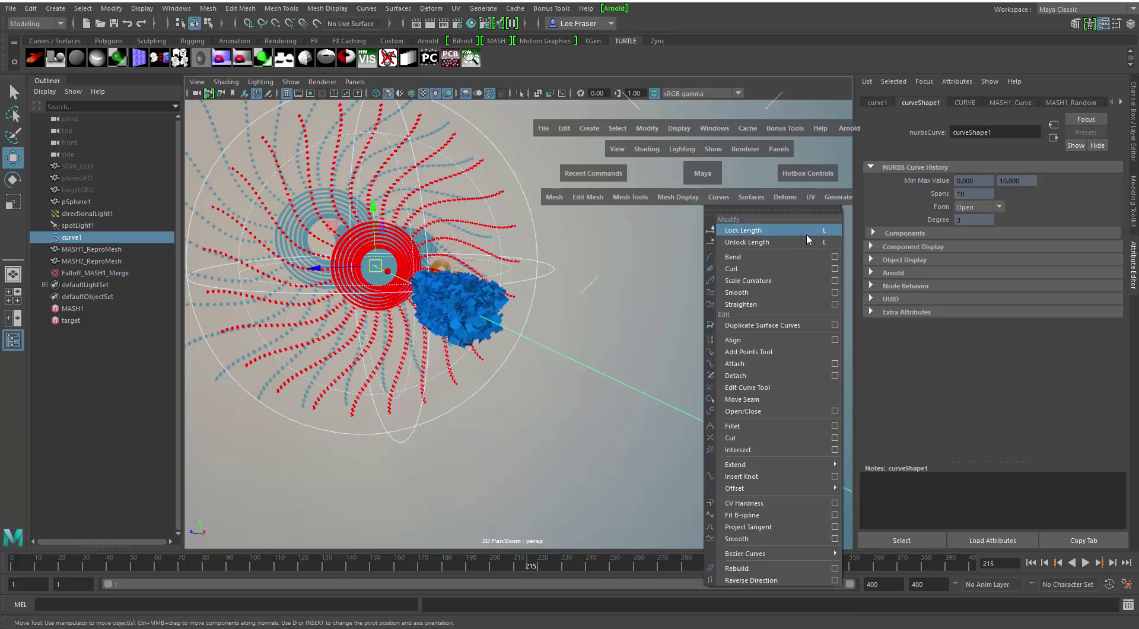
click(836, 271)
Step: Curl the path curve with a curl amount of 2 and a curl frequency of 10, and display it with high smoothness
drag(848, 93, 816, 76)
click(799, 273)
click(601, 378)
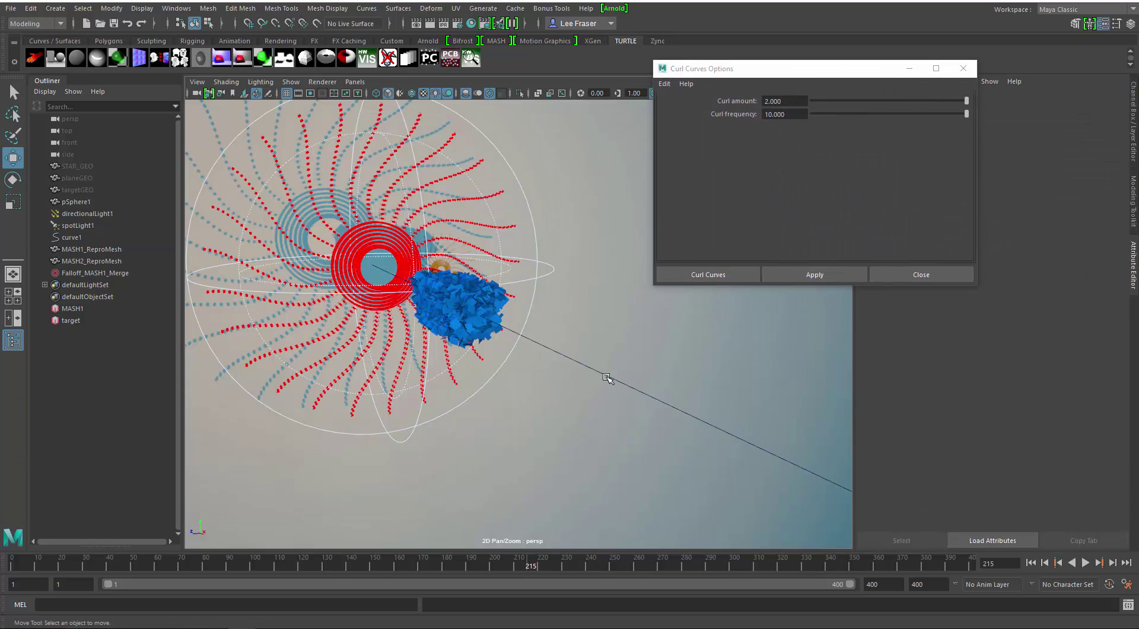
click(814, 275)
click(815, 276)
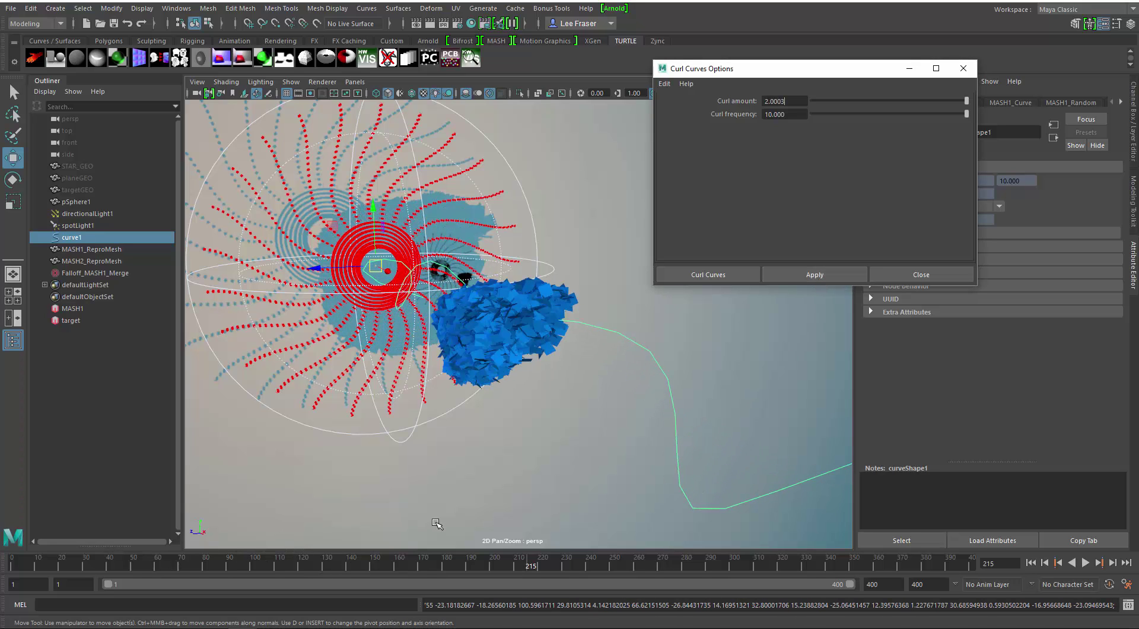
drag(693, 478, 652, 490)
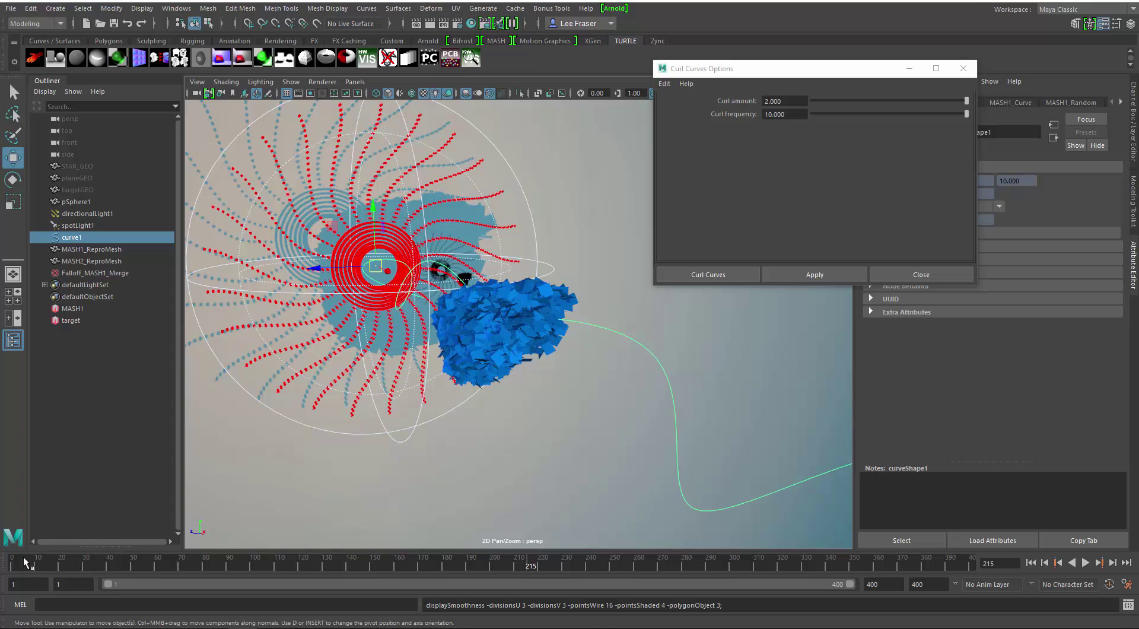
Step: Examine the planes travelling along the curled curve, close the Curl options, and scrub to frame 306 in a close-up of the star
drag(23, 557, 66, 555)
drag(152, 544, 874, 520)
click(925, 276)
alt+drag(564, 296, 629, 330)
alt+right_drag(629, 329, 820, 409)
alt+drag(771, 439, 788, 471)
drag(536, 571, 749, 559)
Step: Hide the target network's MASH2_ReproMesh and scrub the animation to frame 340
click(105, 189)
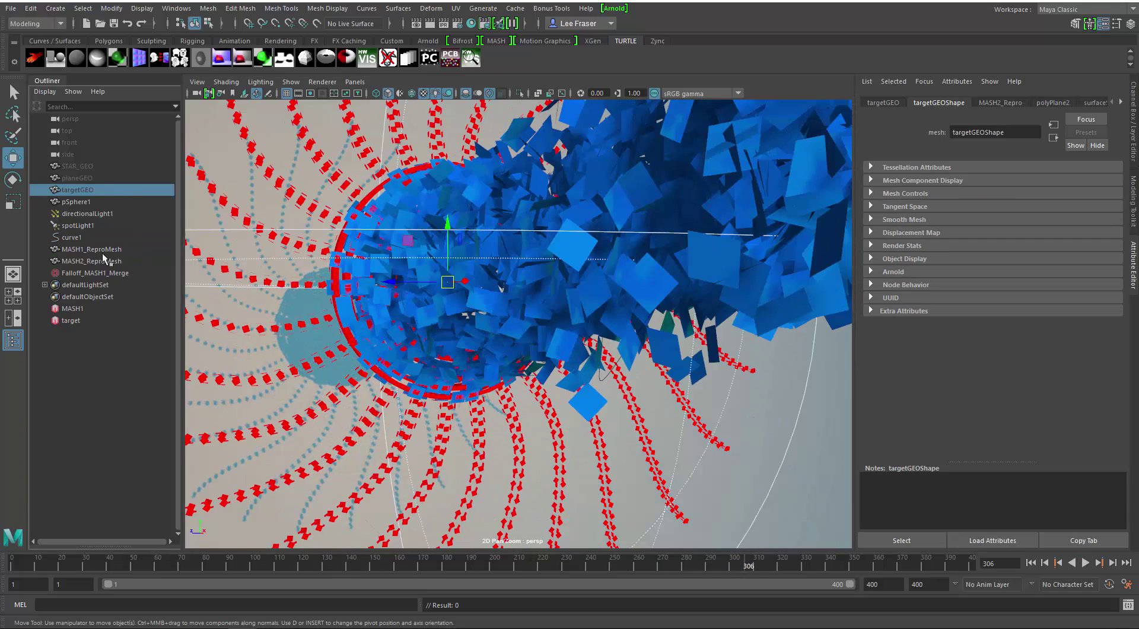
click(95, 261)
key(ctrl+h)
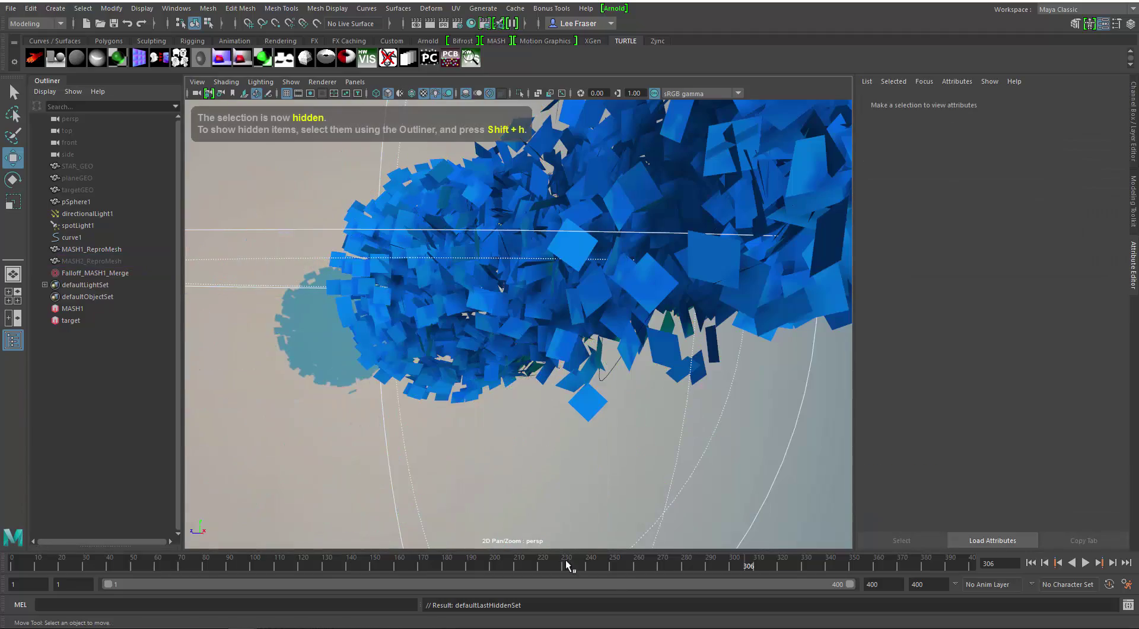
drag(755, 562, 828, 558)
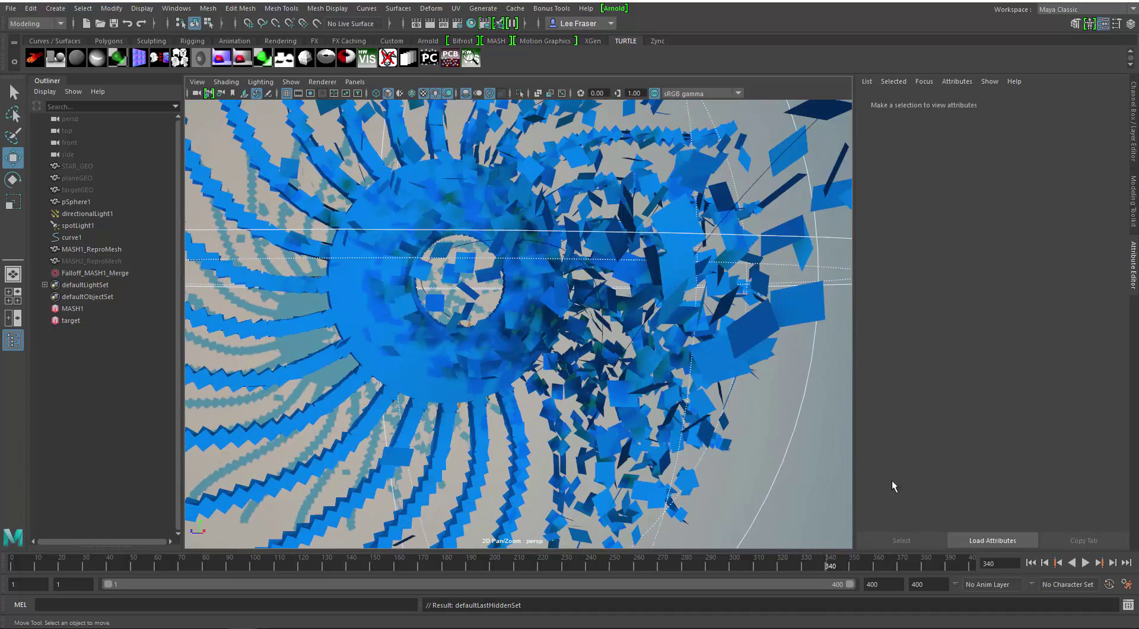